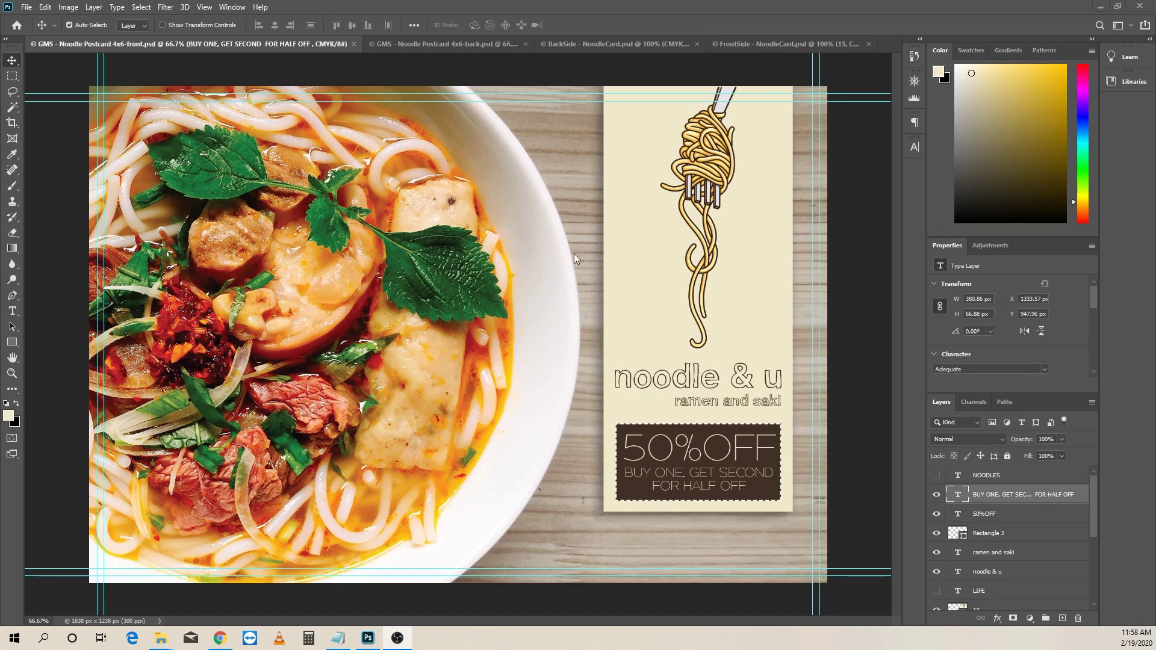
Compare the front and back postcard designs by switching between their two documents.
click(447, 45)
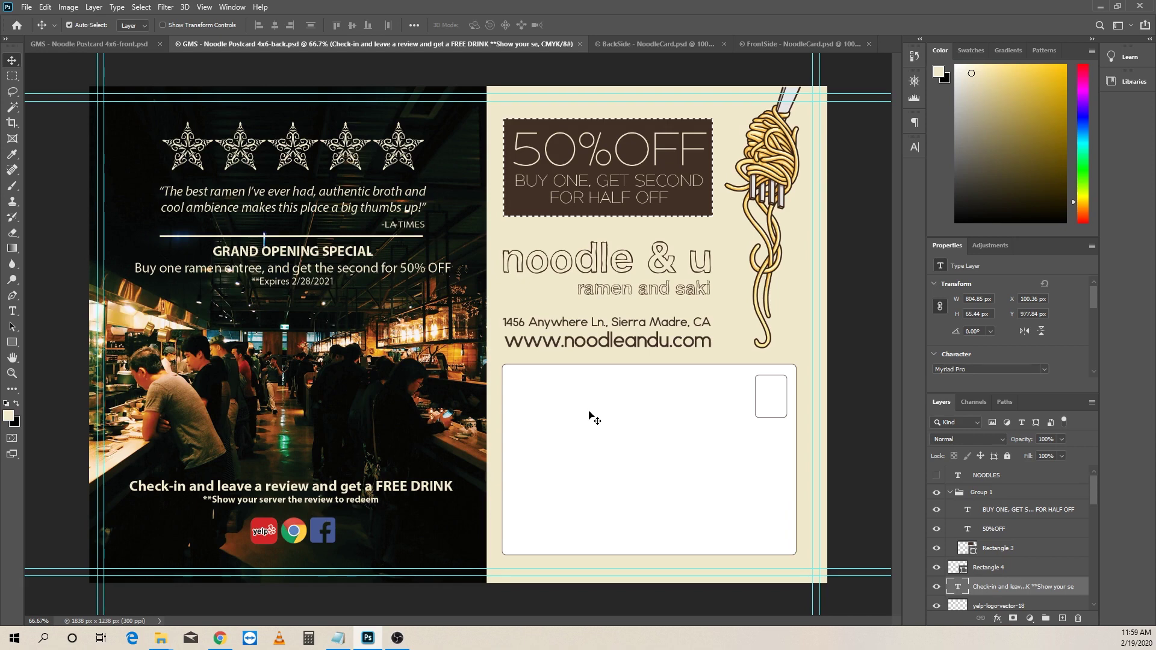
click(102, 43)
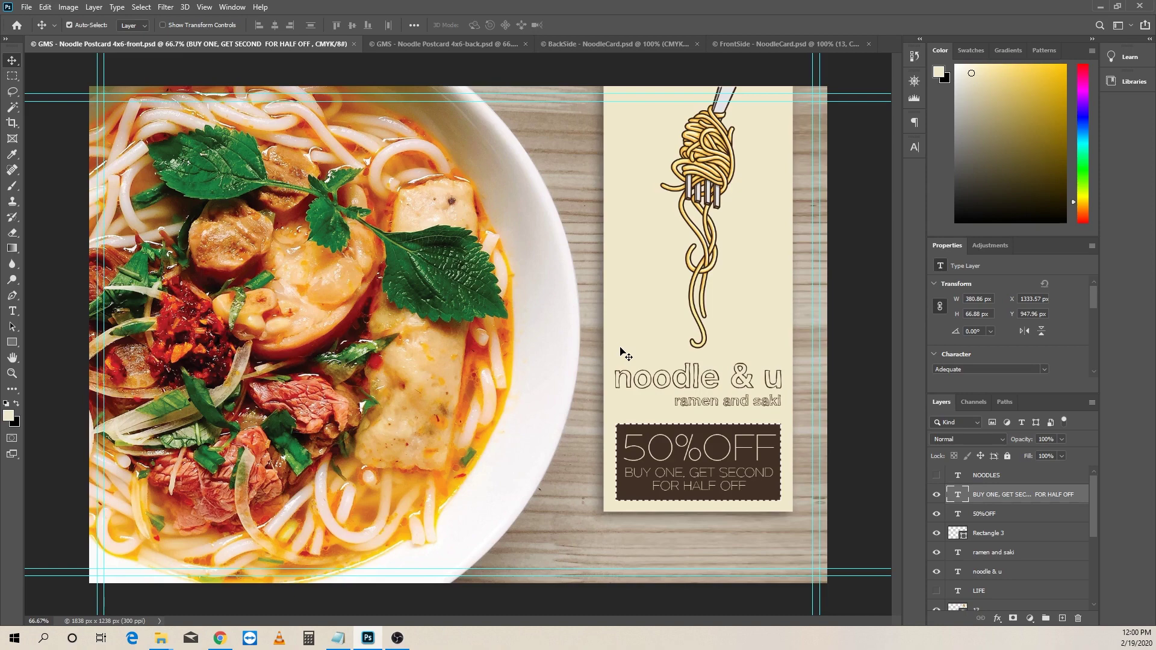
click(457, 45)
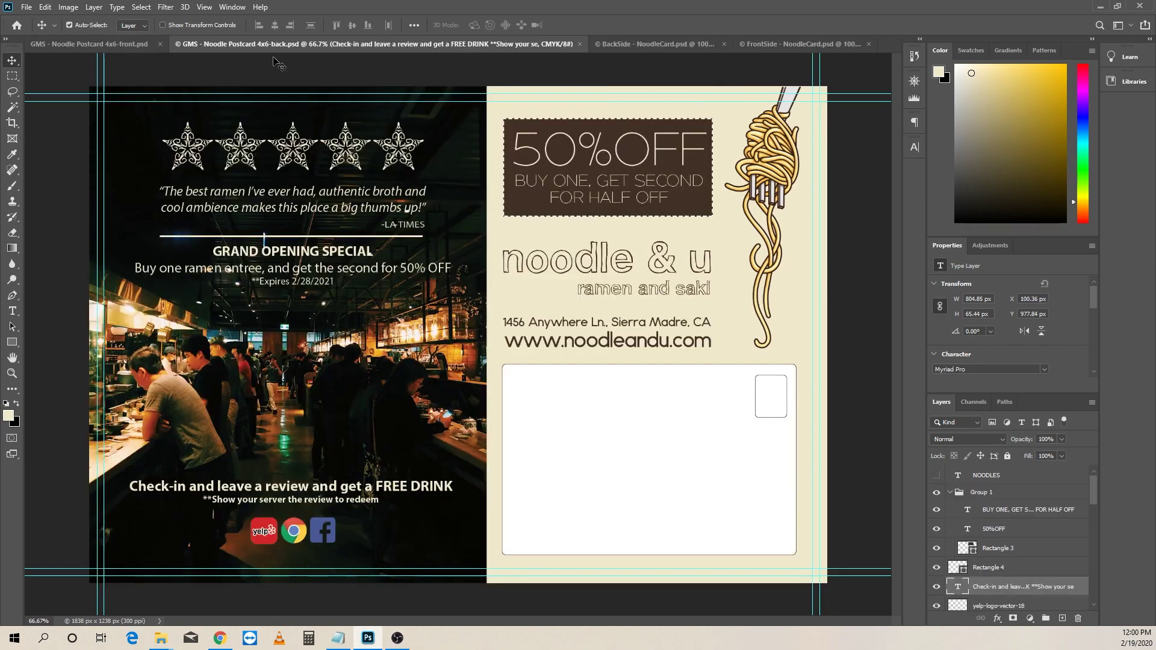
click(75, 46)
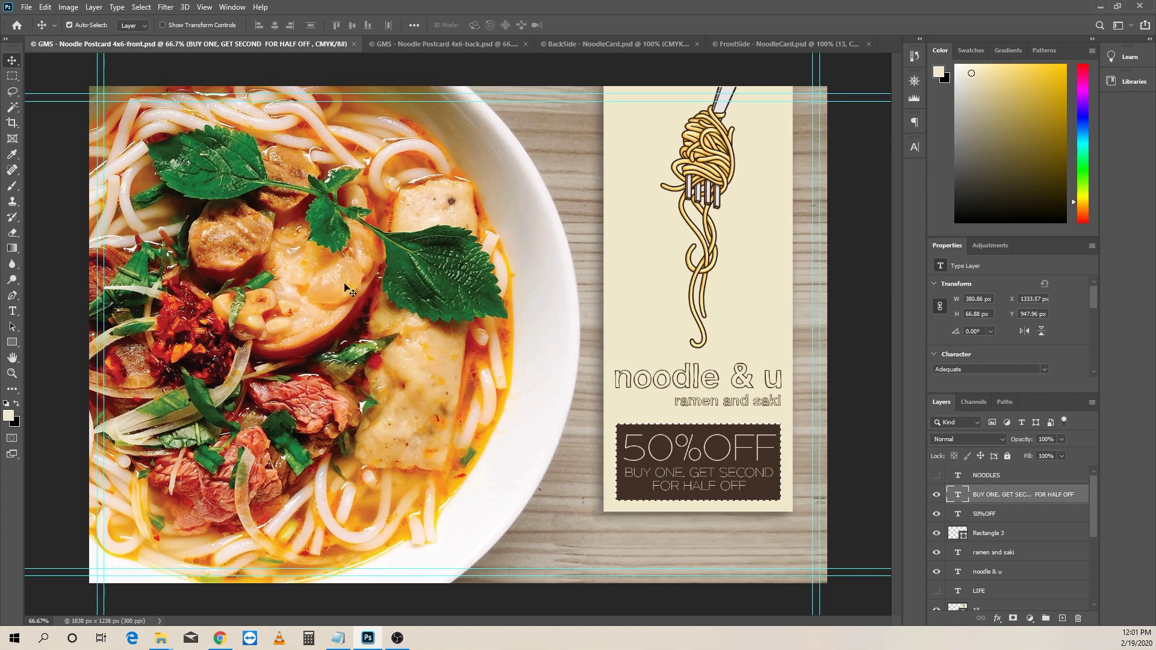
Try moving the noodle bowl photo within the front postcard using Free Transform, and undo the move.
click(410, 291)
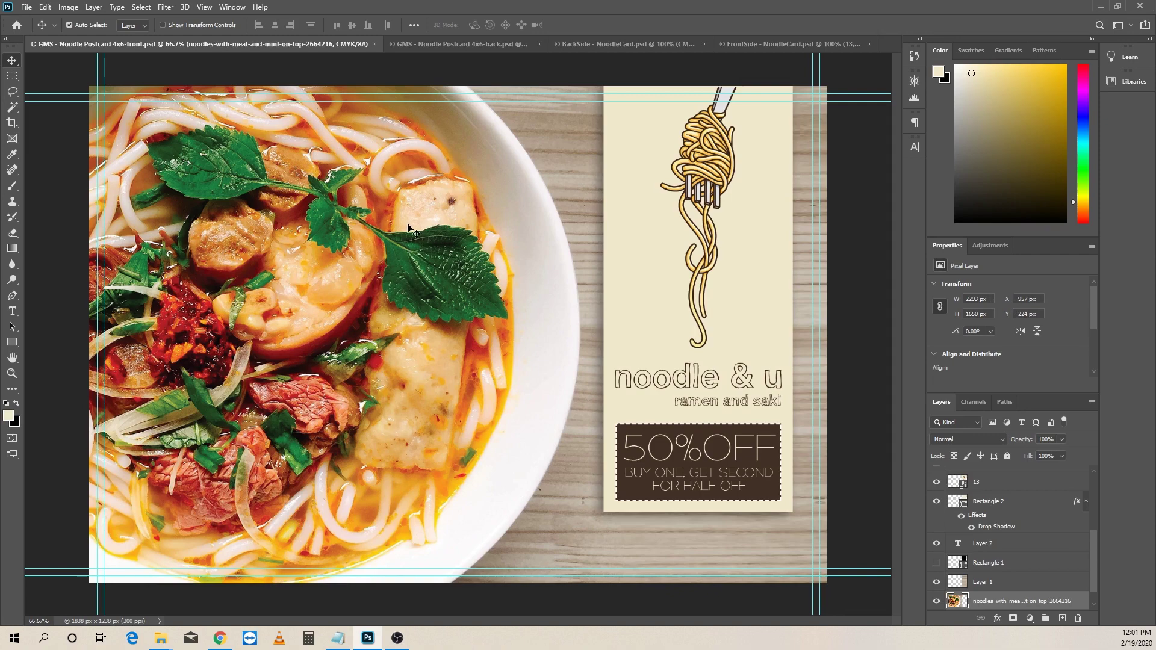
key(ctrl+t)
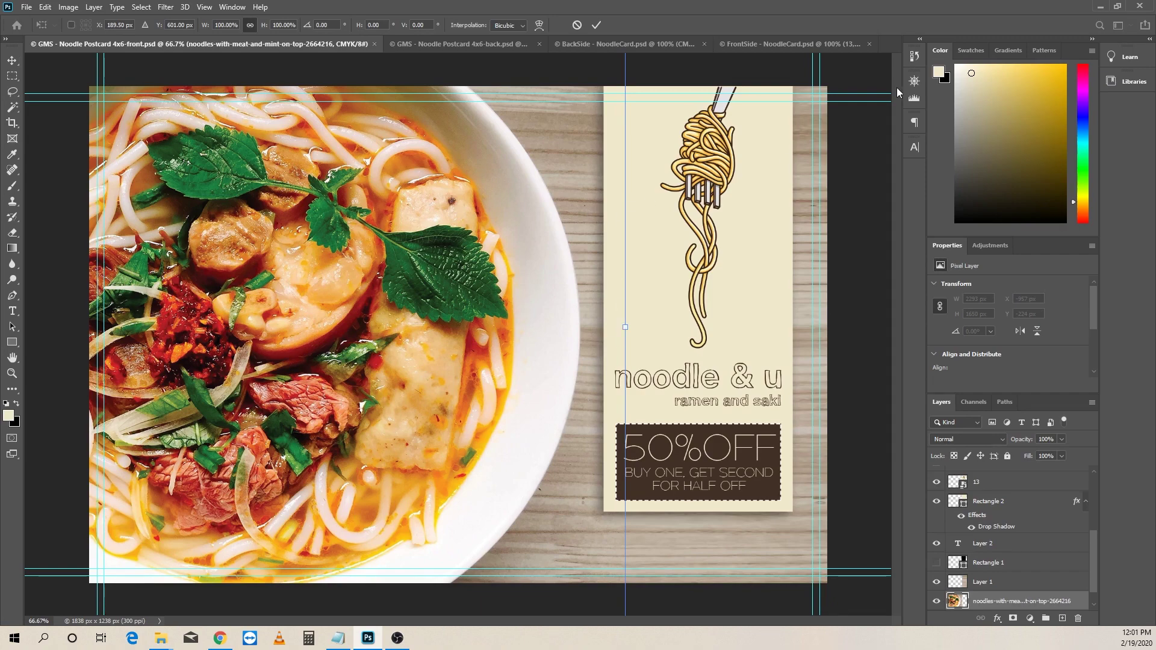
click(914, 81)
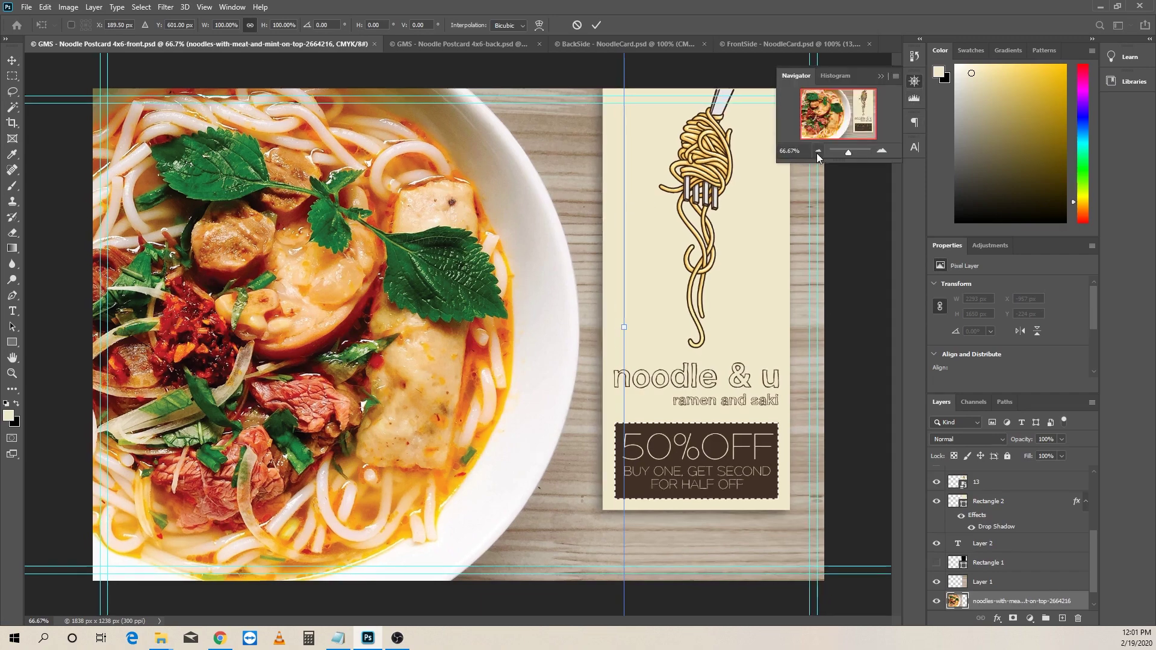
click(817, 150)
click(817, 150)
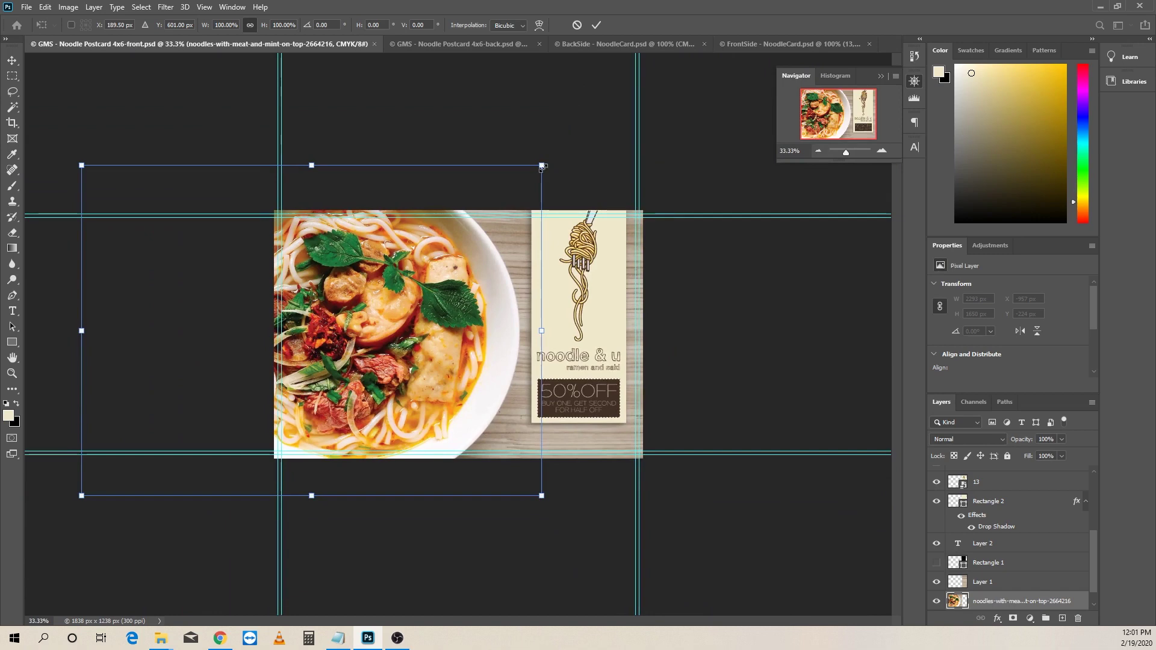
drag(419, 295, 471, 305)
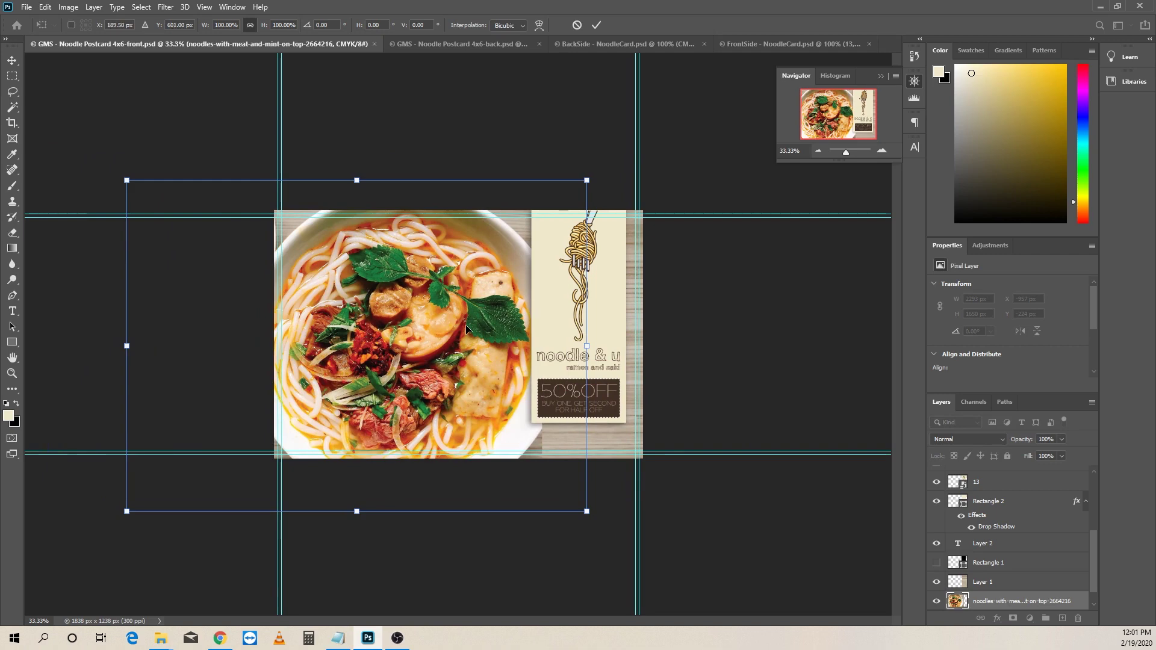
key(ctrl+z)
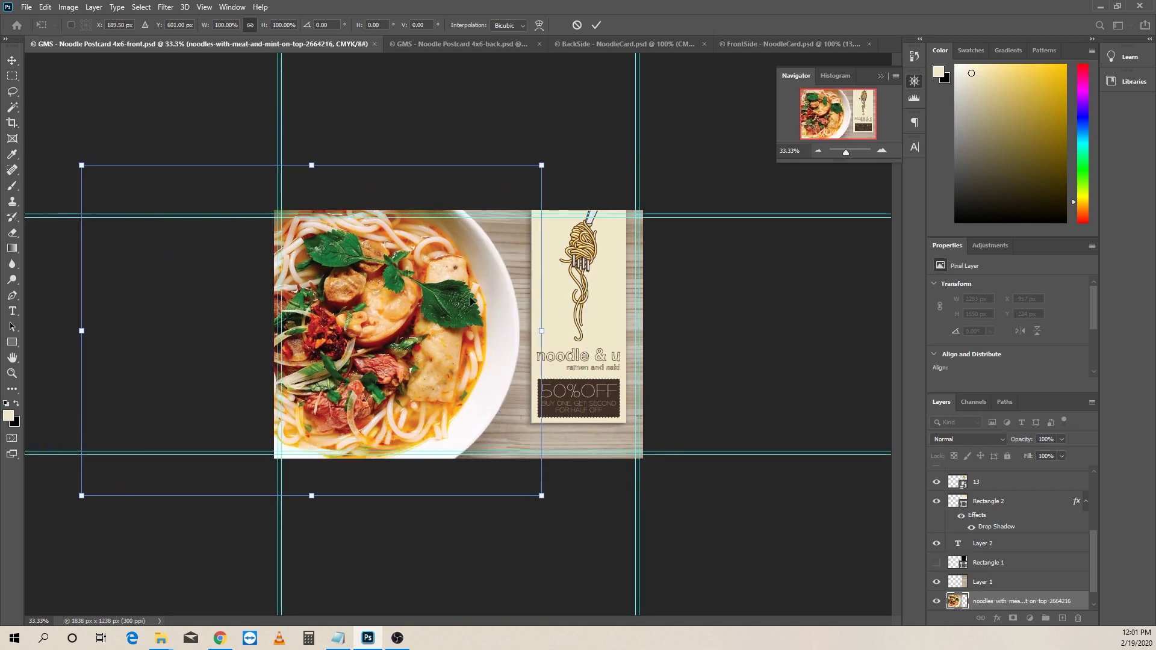
key(Return)
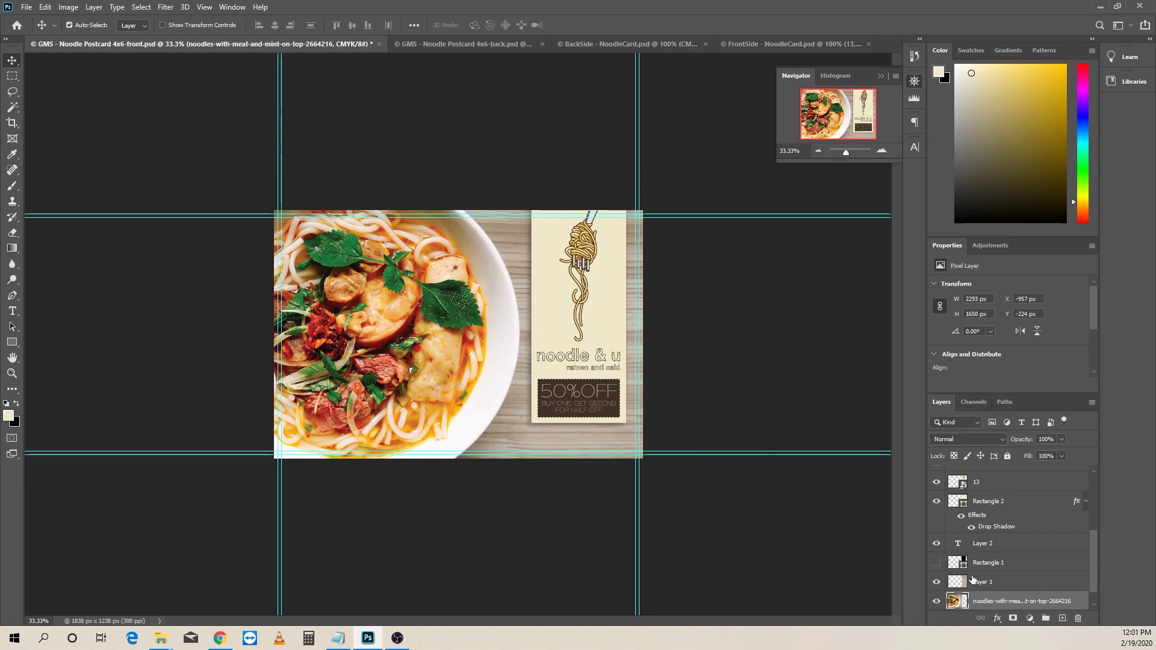
Hide and reshow the noodle bowl photo layer to examine the template and wood background around it.
click(936, 601)
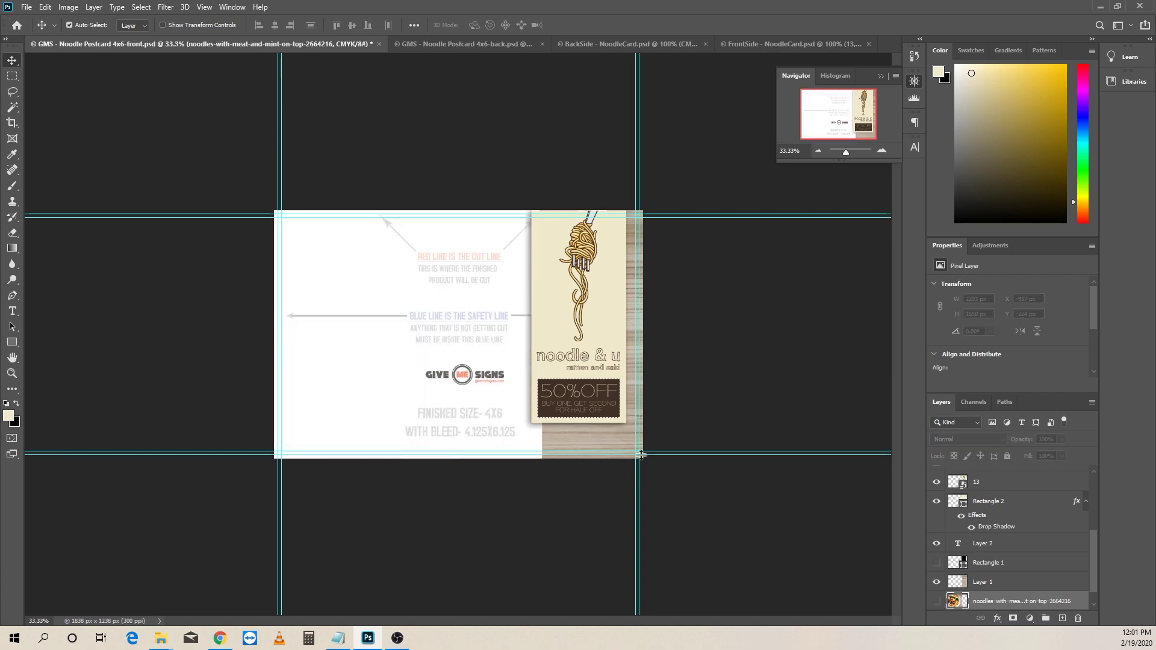
click(936, 601)
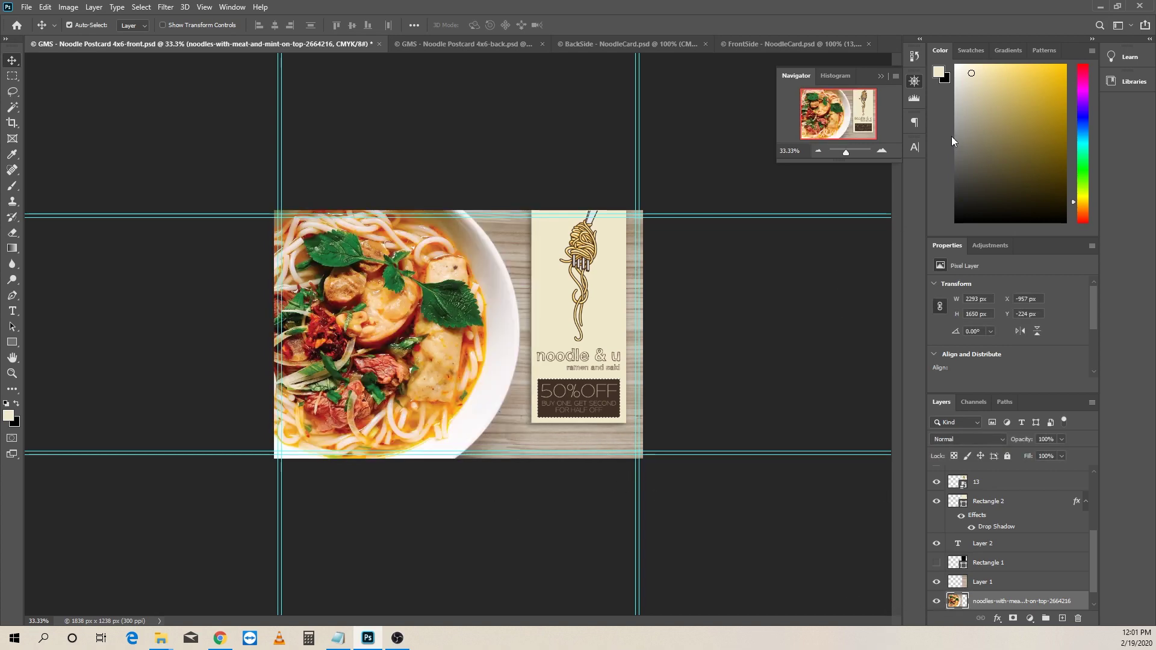
click(883, 151)
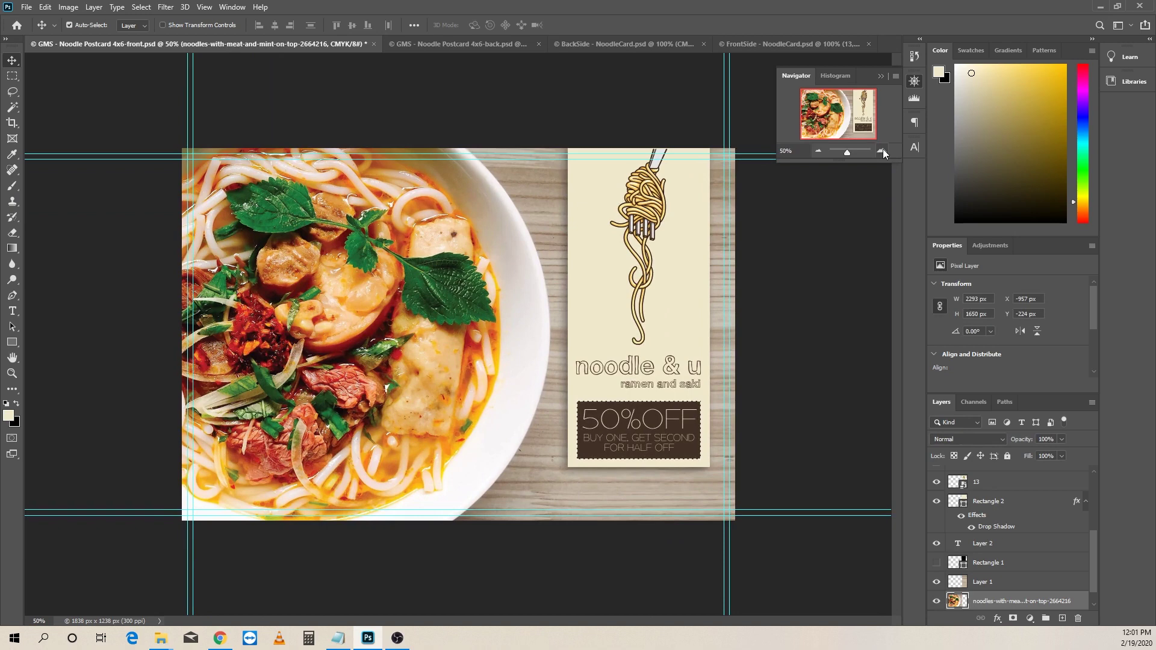
click(883, 150)
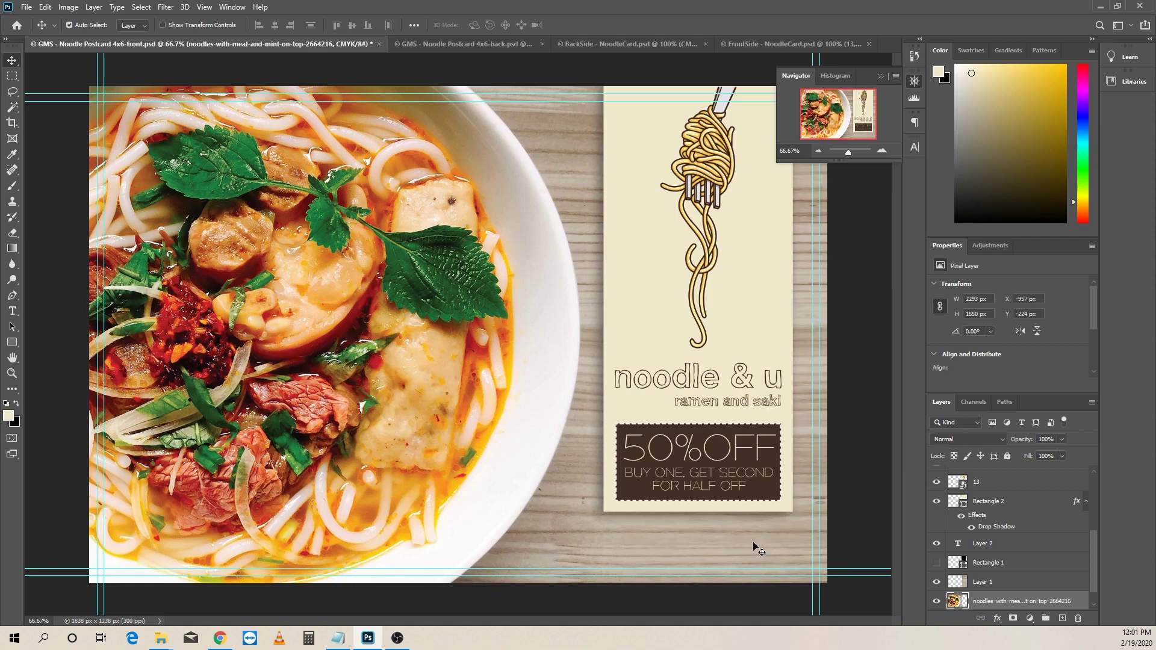
click(882, 77)
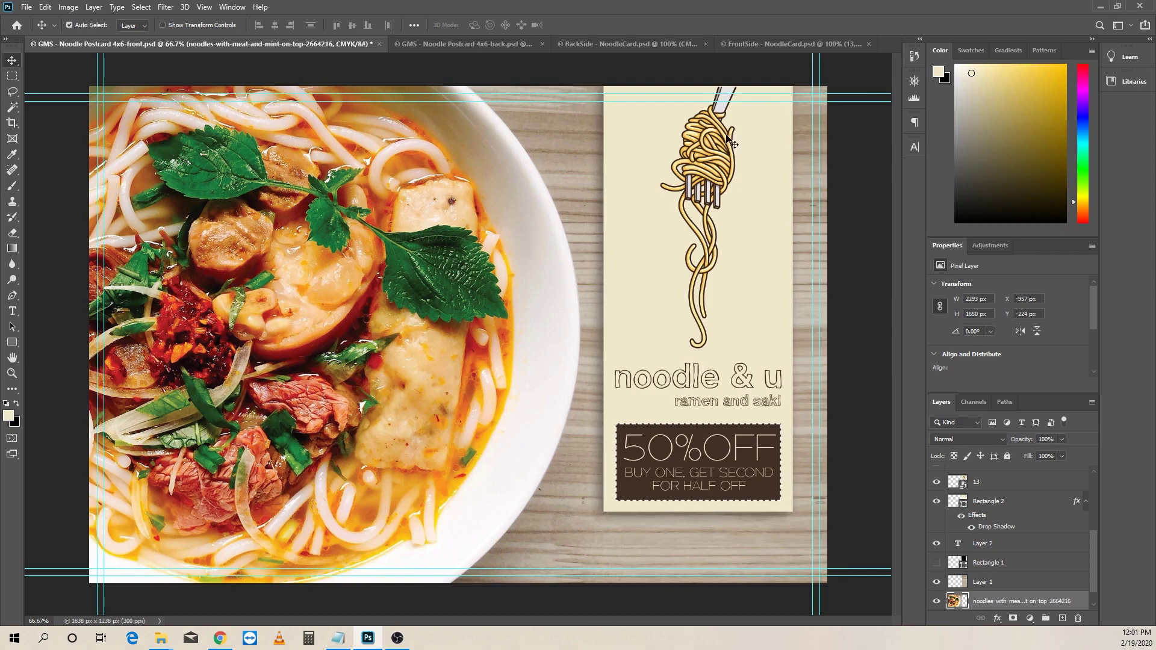
Review the noodle business card design and return to the front postcard document.
click(628, 44)
click(732, 43)
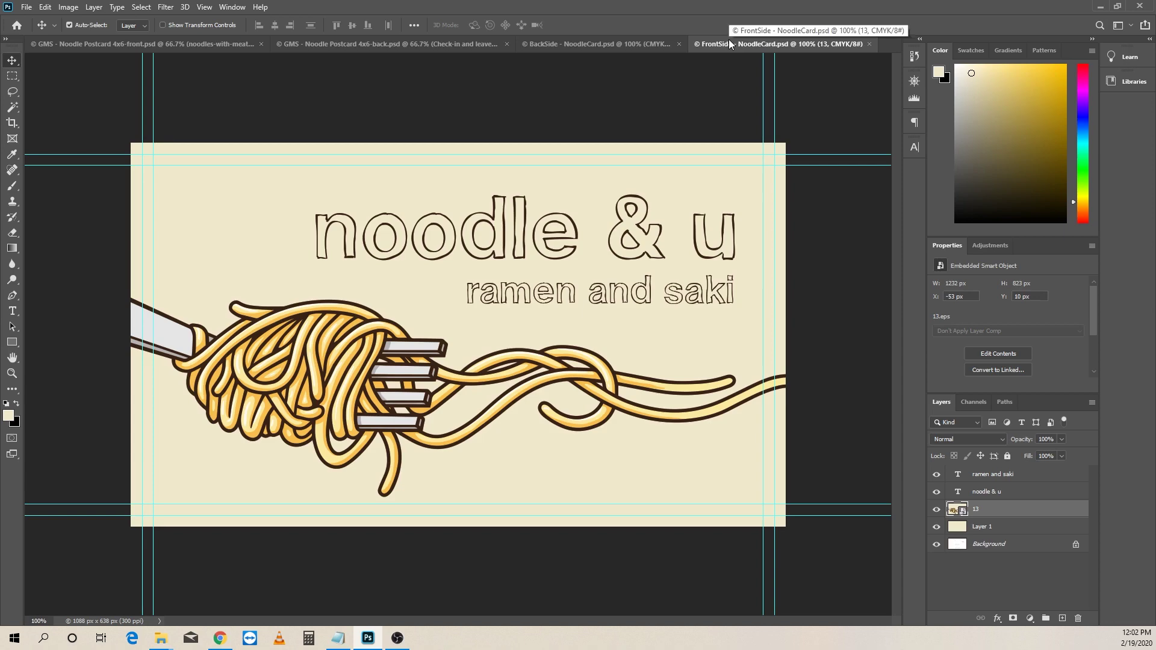
click(429, 45)
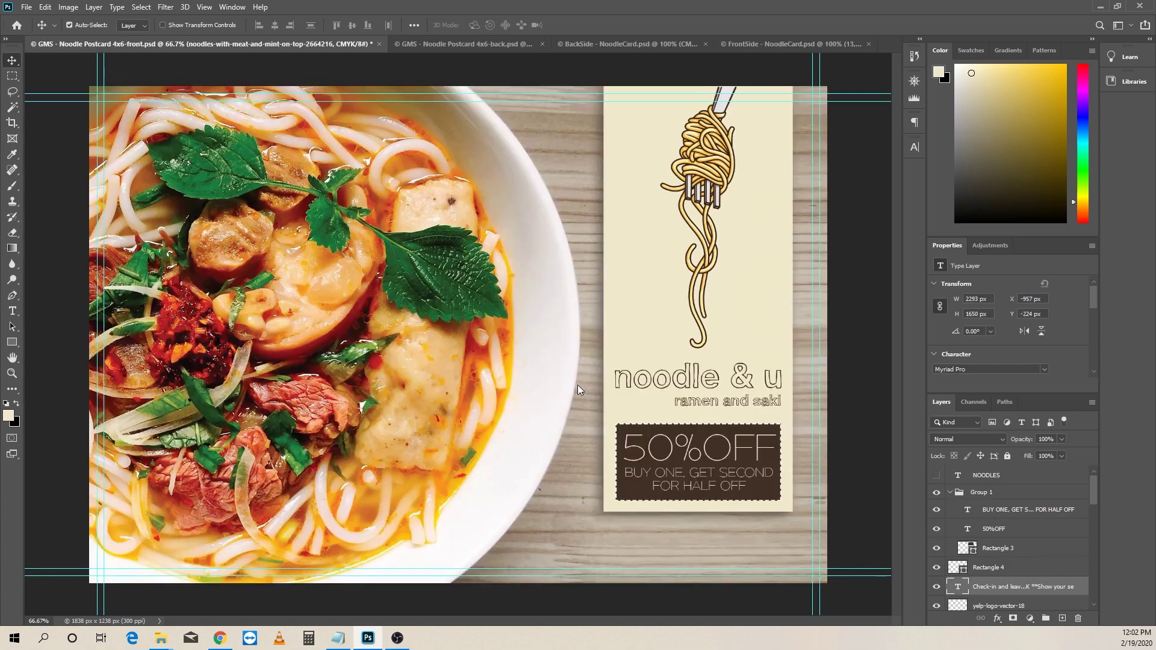
click(78, 43)
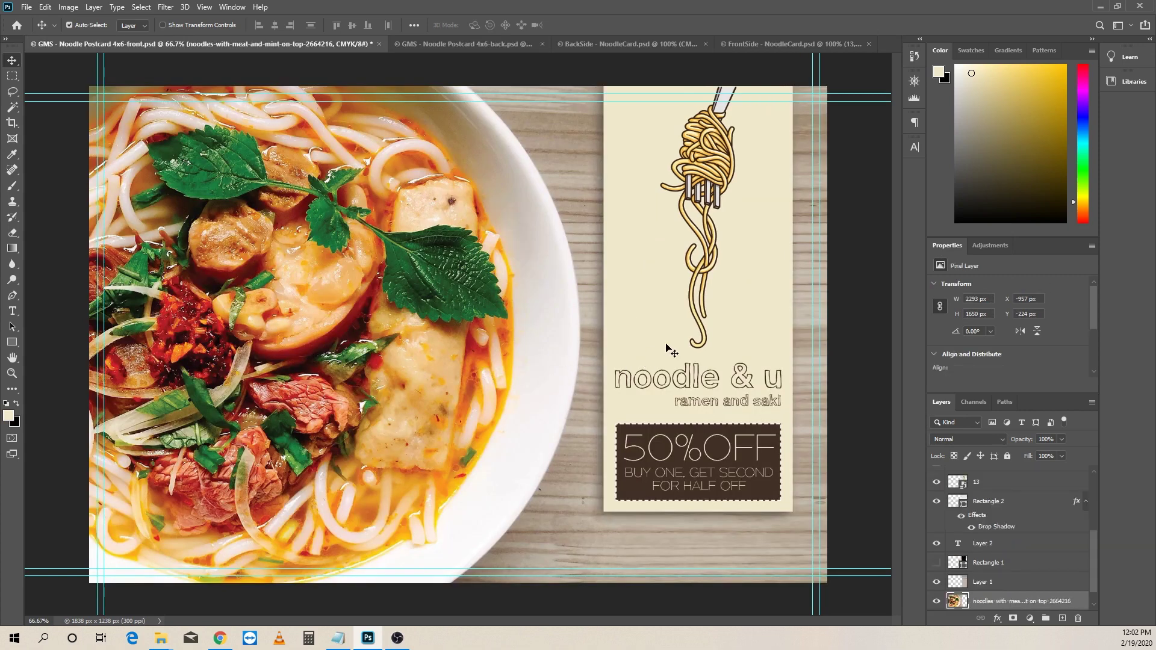
Hide and reshow the fork-and-noodles illustration layer on the front postcard.
click(736, 173)
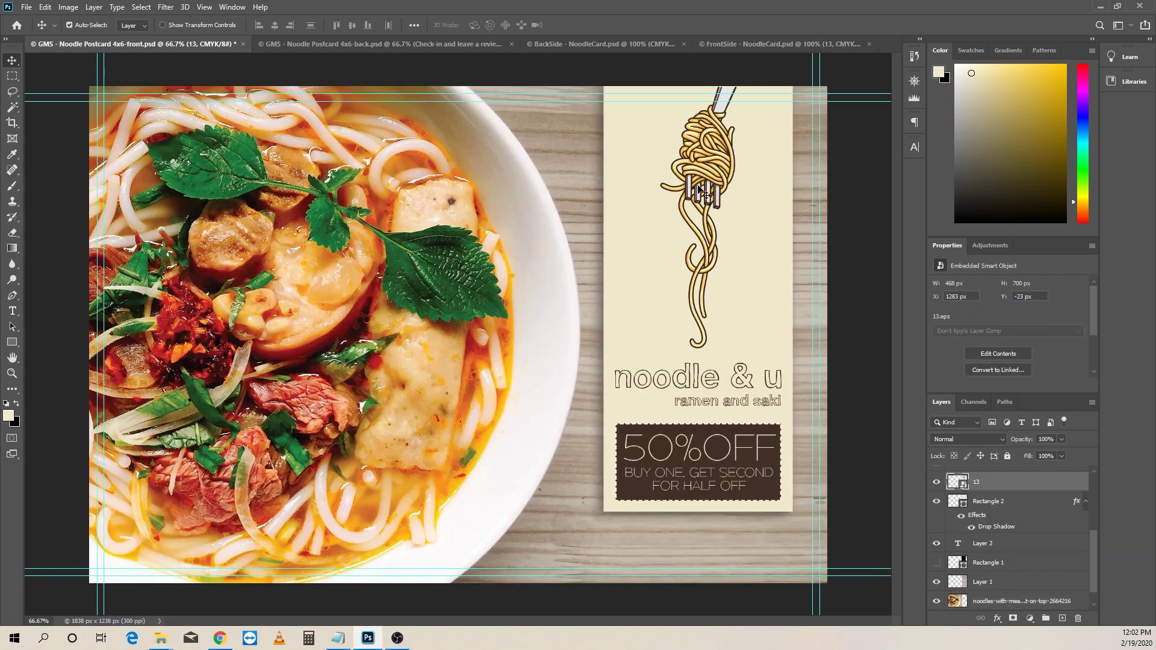
click(936, 481)
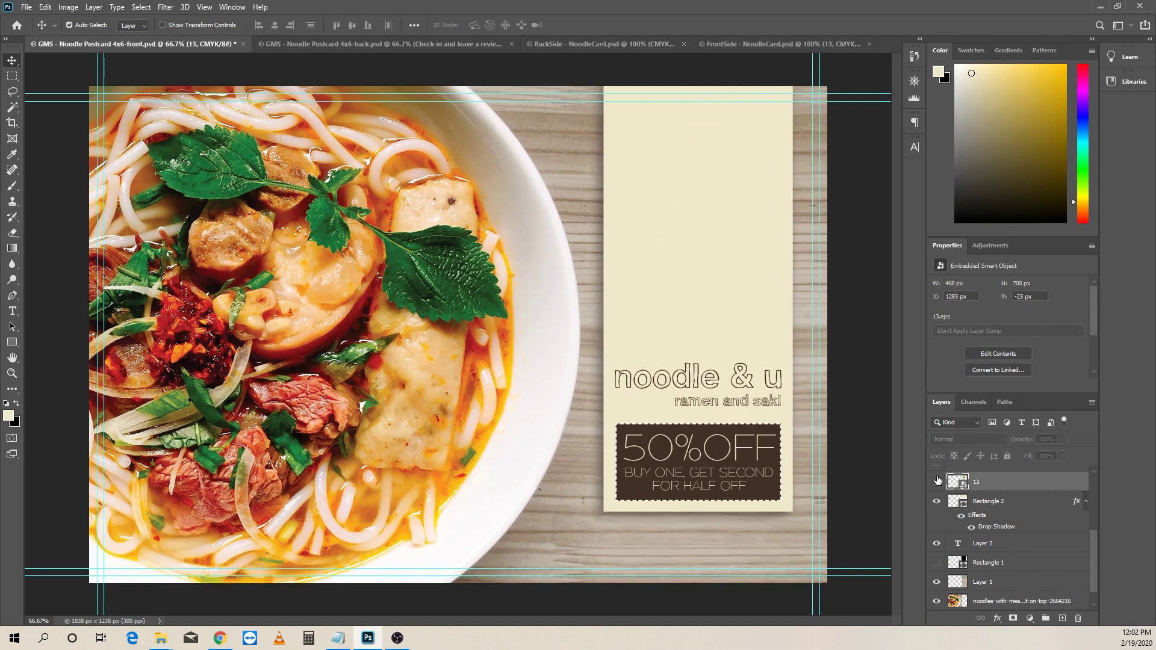
click(937, 482)
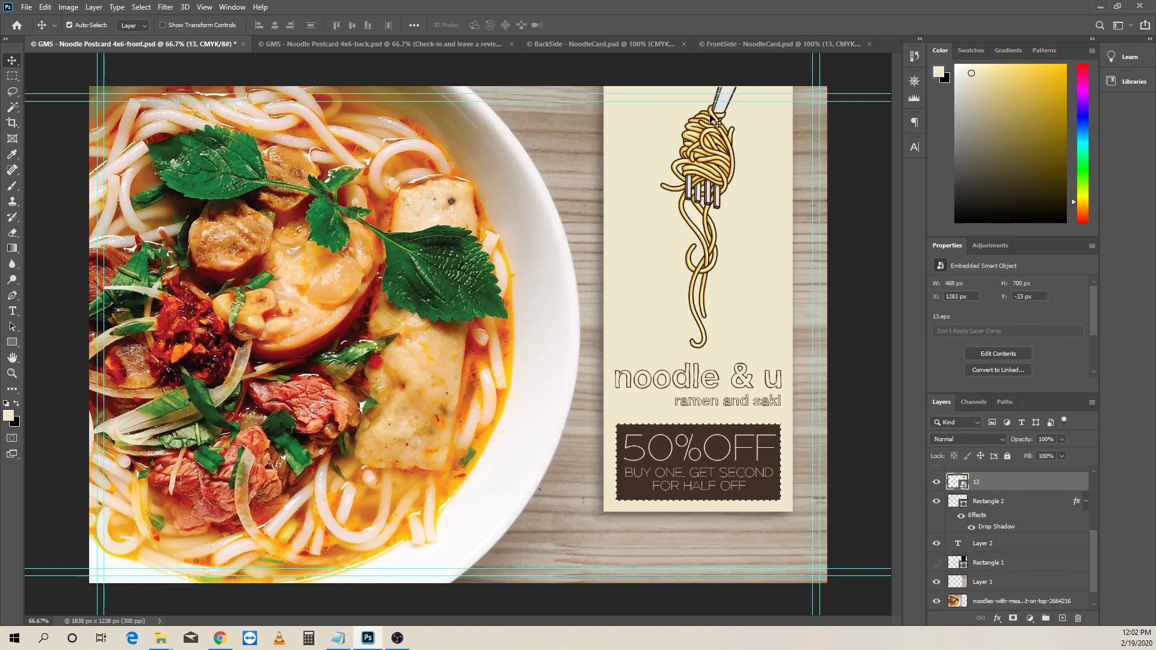
Examine how the fork illustration is used on the front and back business cards, returning to the front postcard.
click(751, 42)
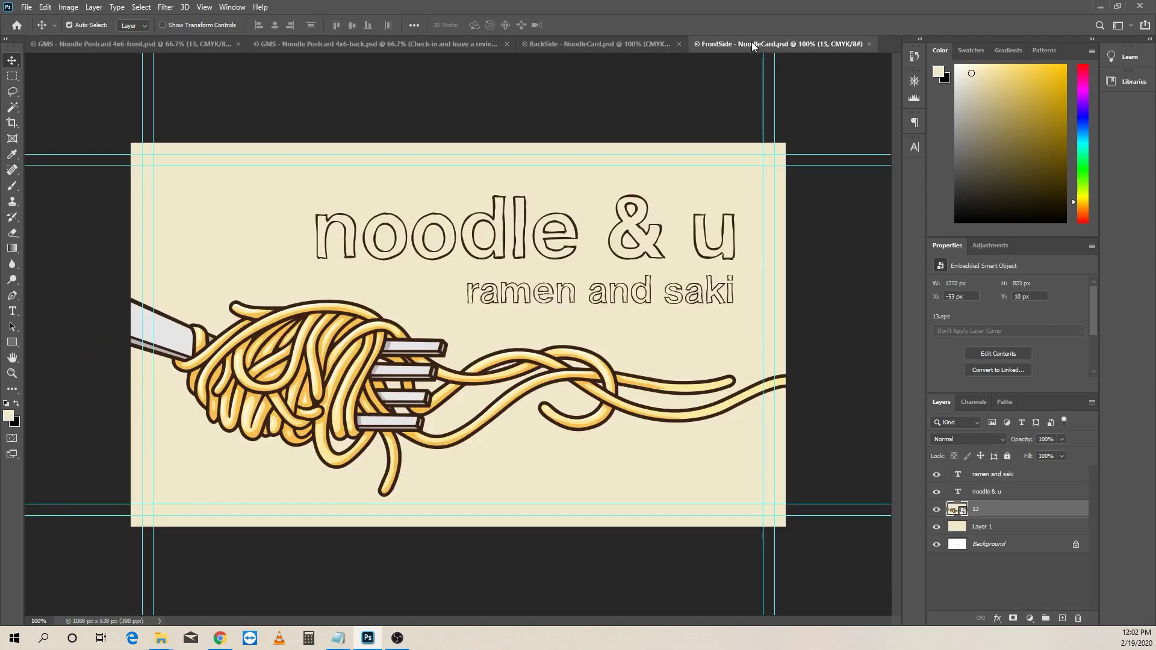
click(627, 45)
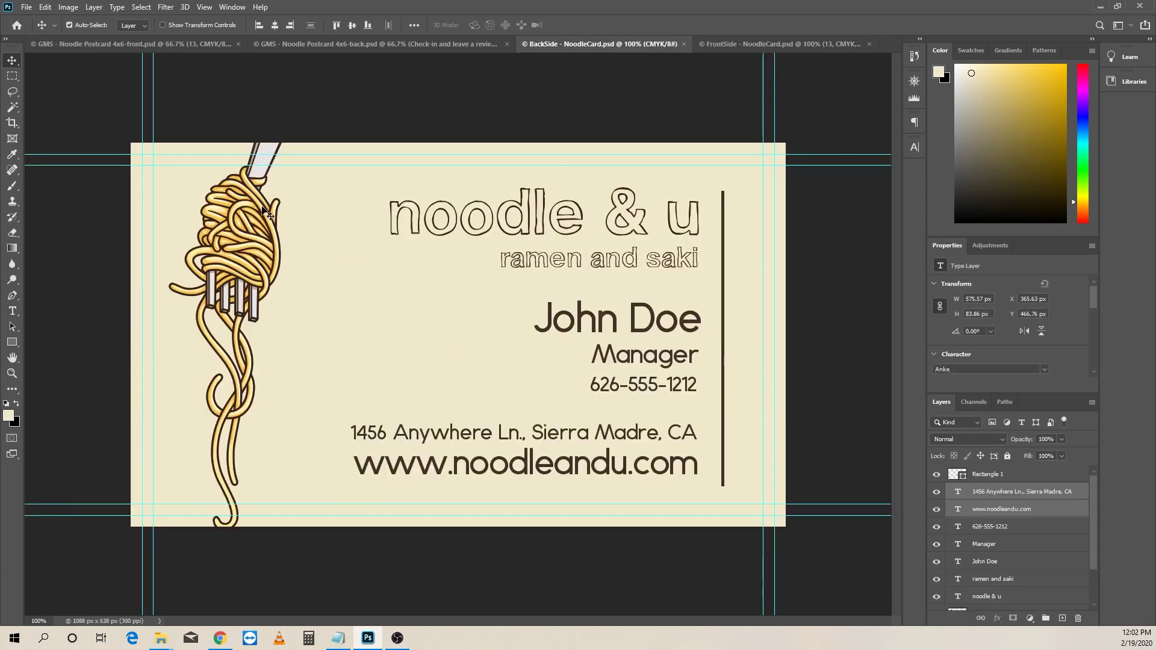
click(200, 44)
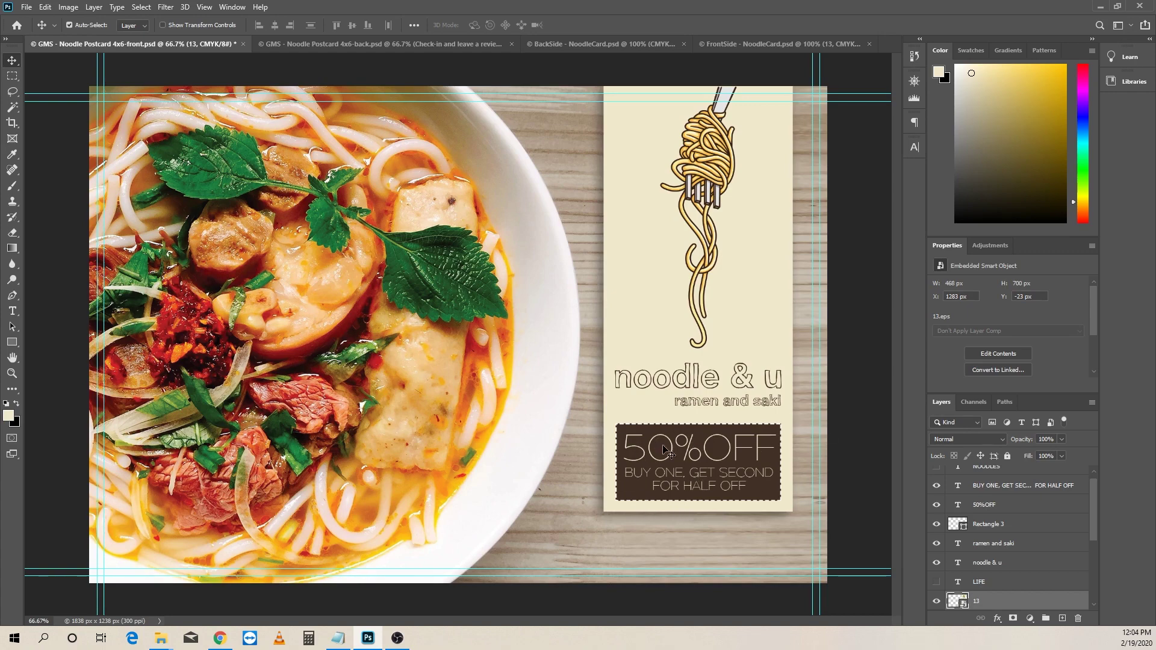
Draw a new rectangle about 282 by 152 px beside the cream panel, using the 50%OFF box's fill and stroke.
click(723, 435)
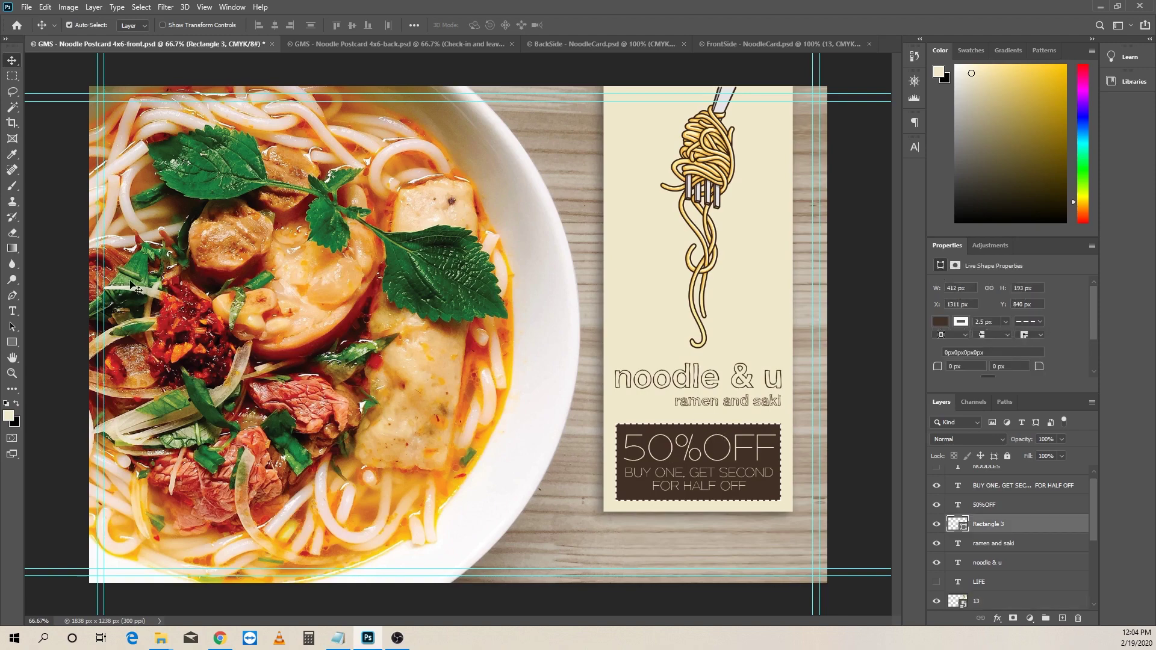
click(12, 344)
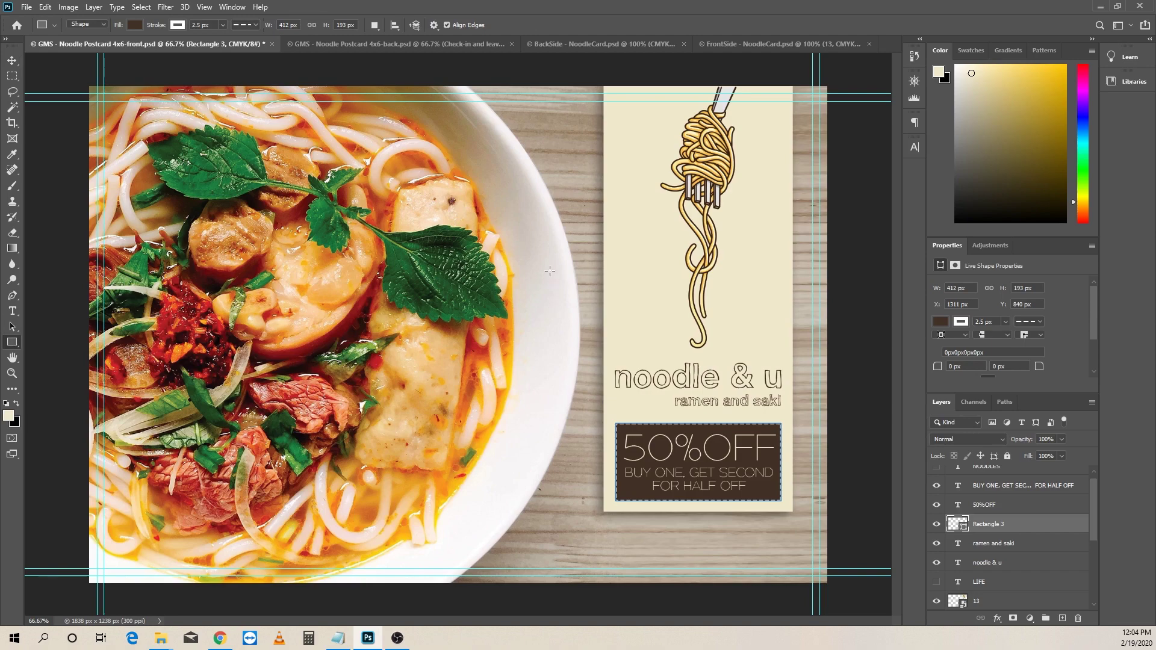
drag(549, 270, 663, 331)
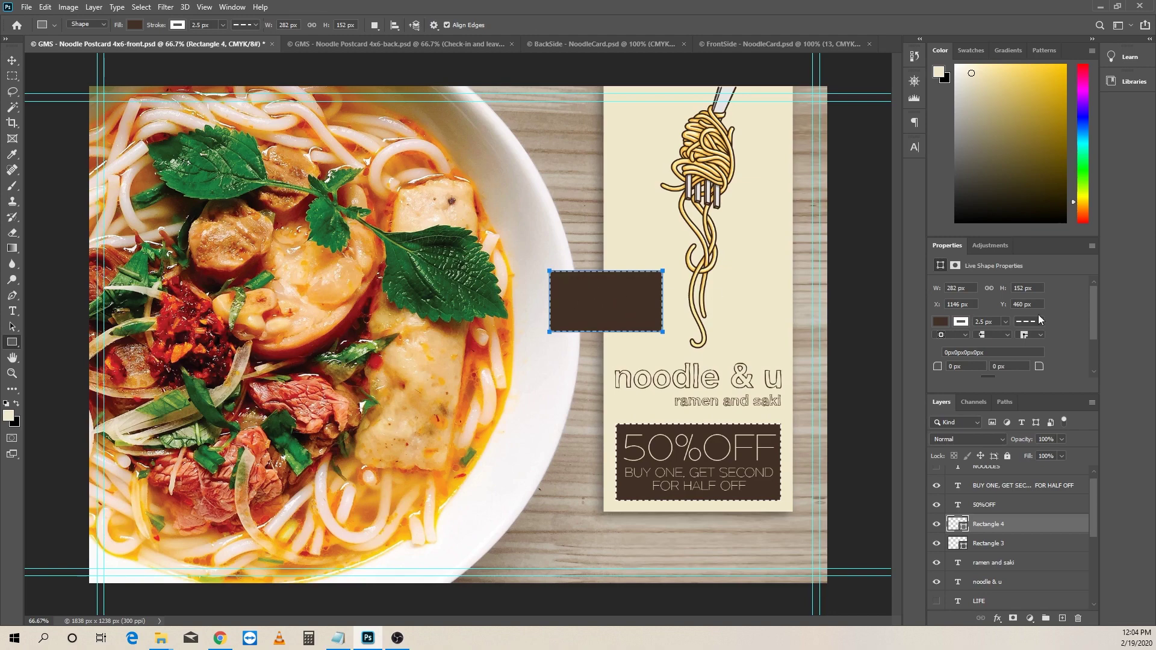
Examine the new rectangle's stroke colour swatches and dashed-line options.
click(966, 323)
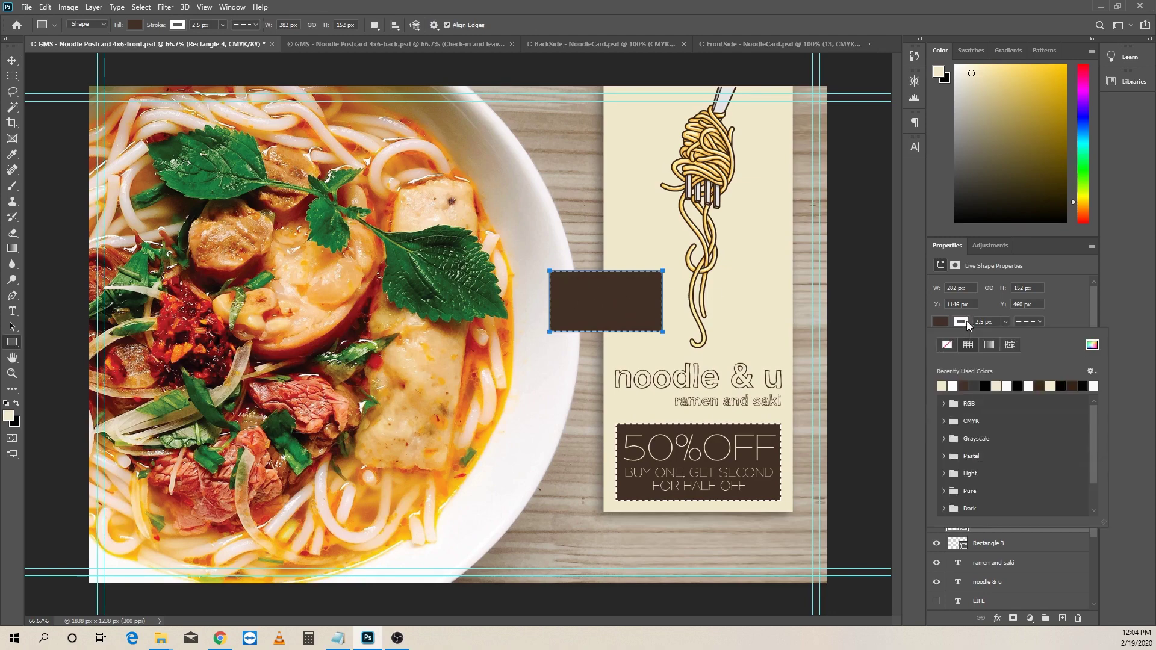
click(952, 385)
click(963, 385)
click(1041, 323)
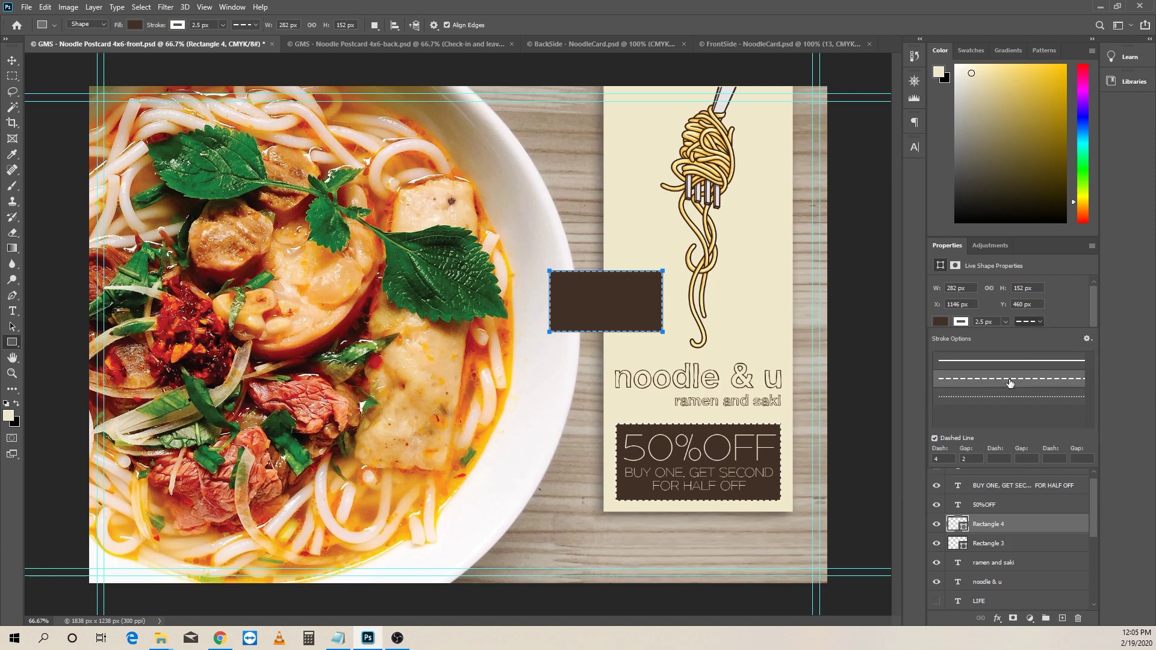
Move the new rectangle onto the cream panel, just above the "noodle & u" title.
click(12, 61)
mouse_move(614, 304)
mouse_down()
mouse_move(698, 365)
mouse_move(693, 391)
mouse_move(677, 325)
mouse_up()
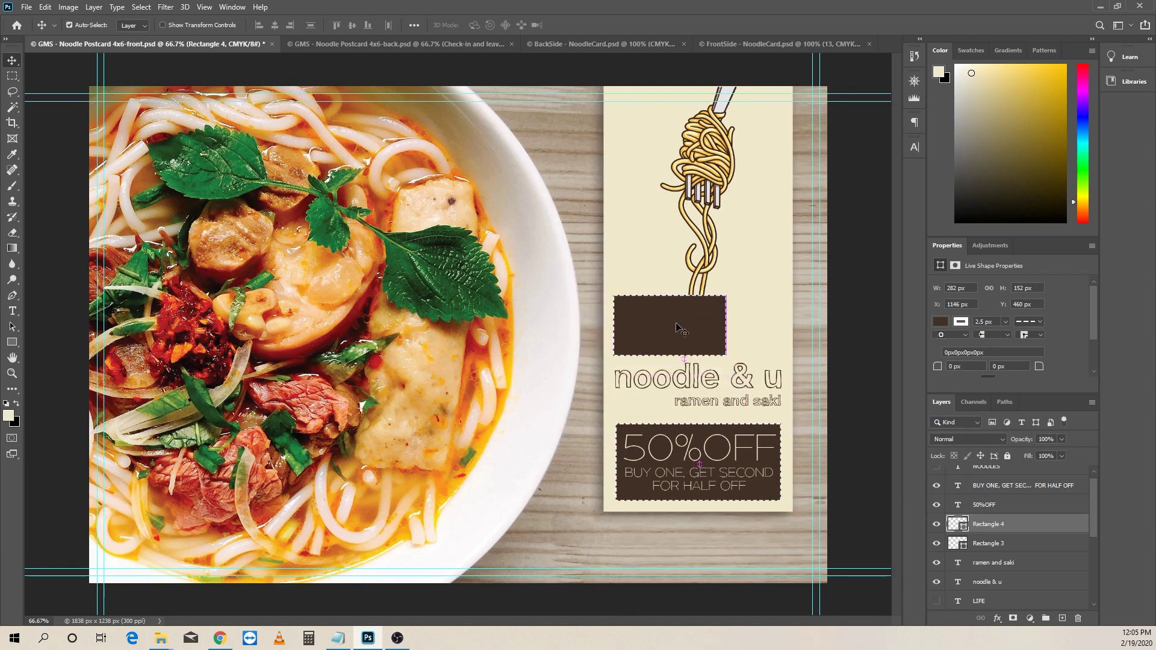
key(ctrl)
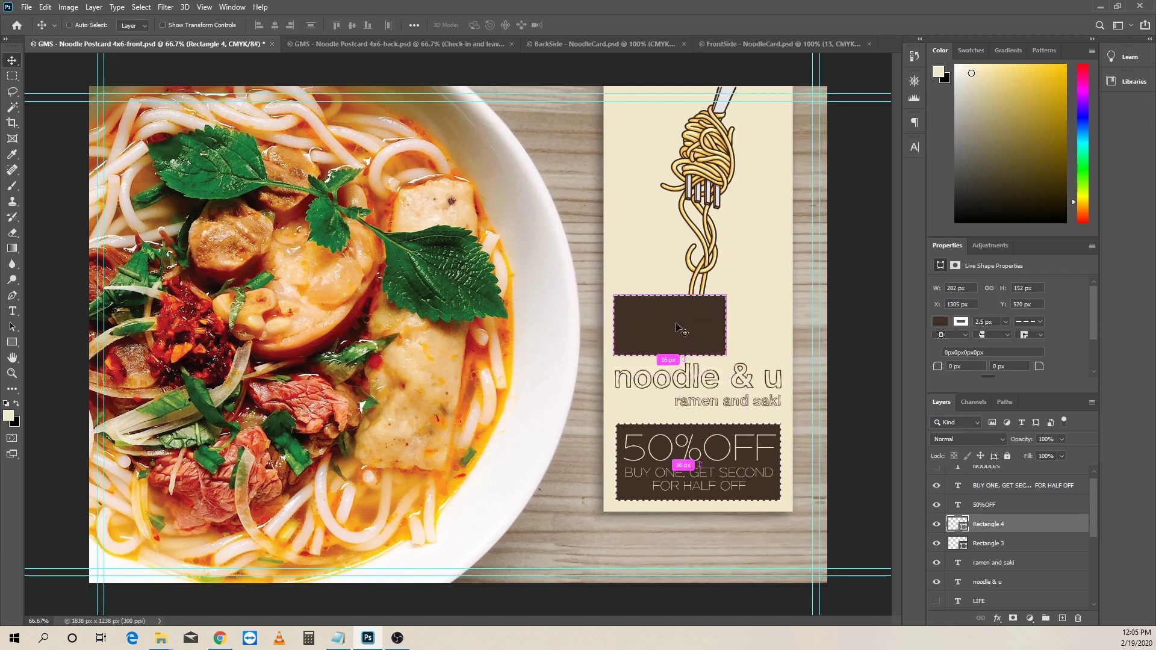
Enlarge the new rectangle to about 118%, trying a rotation of about 18° and undoing it before applying the transform.
key(ctrl+t)
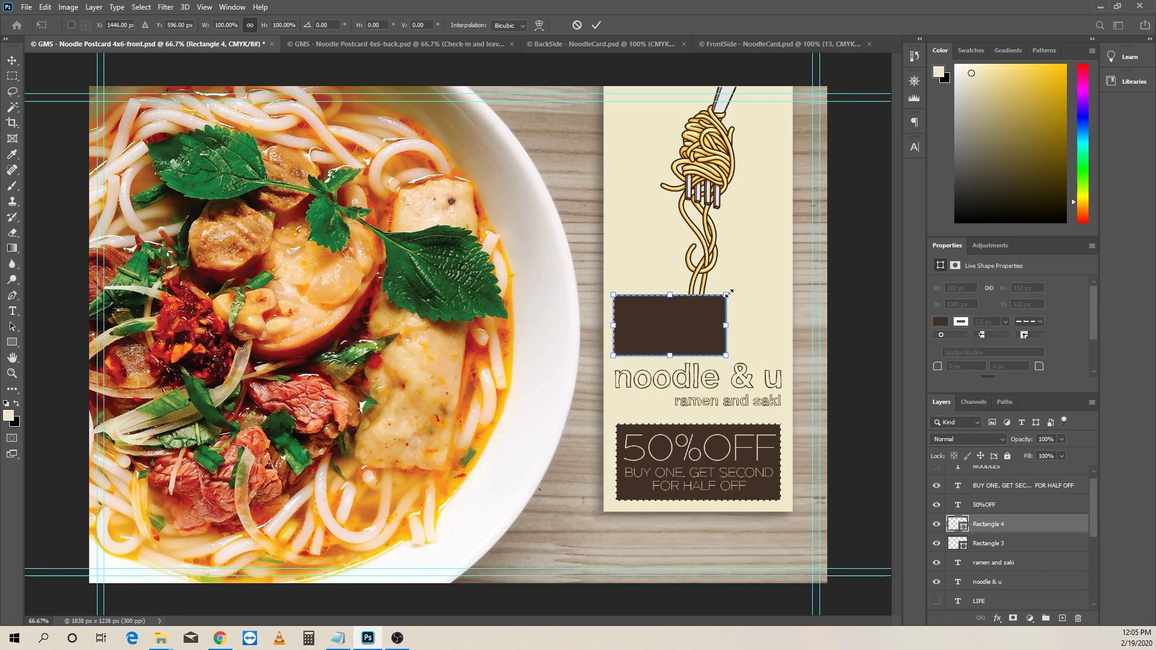
drag(728, 293, 751, 286)
key(super)
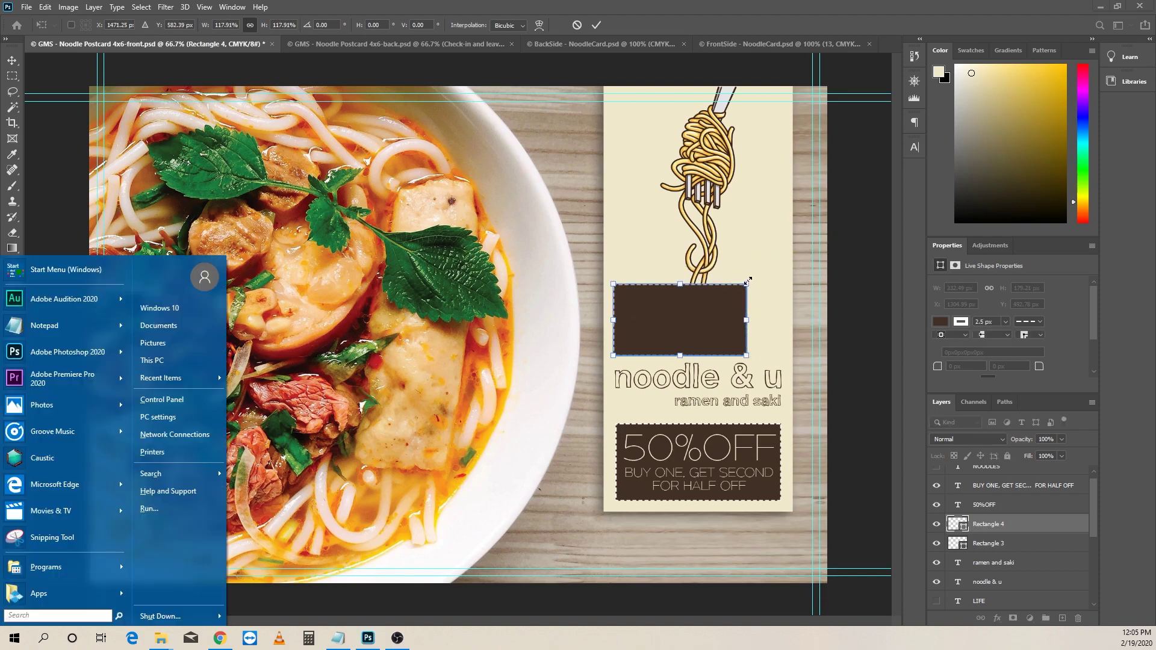
key(super)
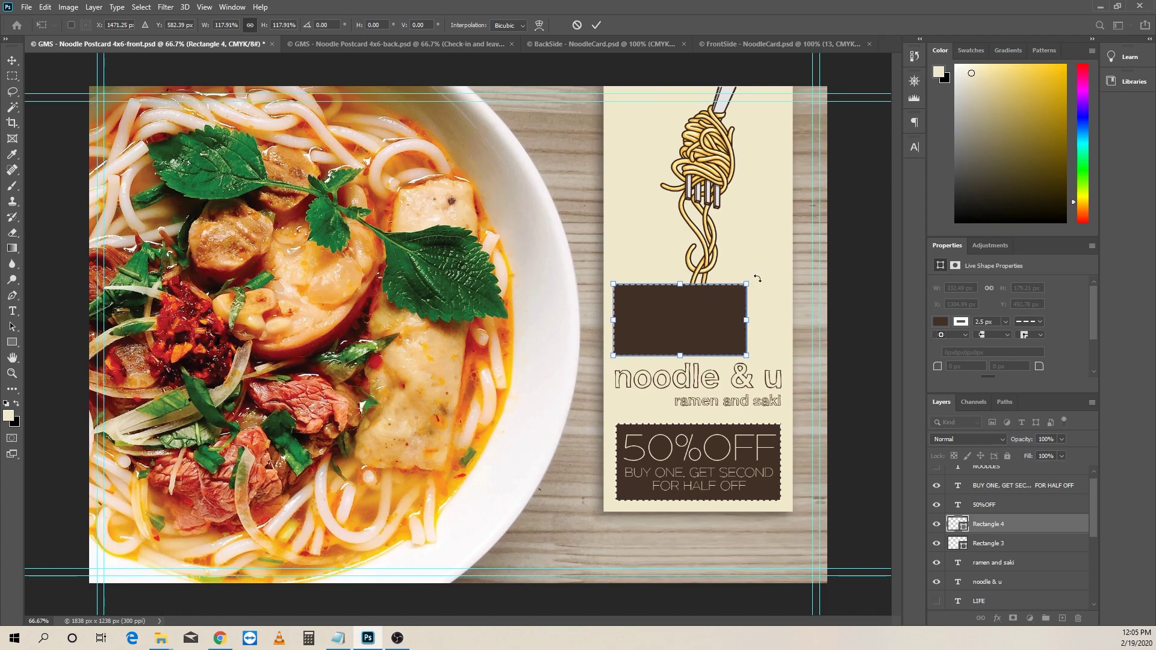
drag(757, 279, 760, 306)
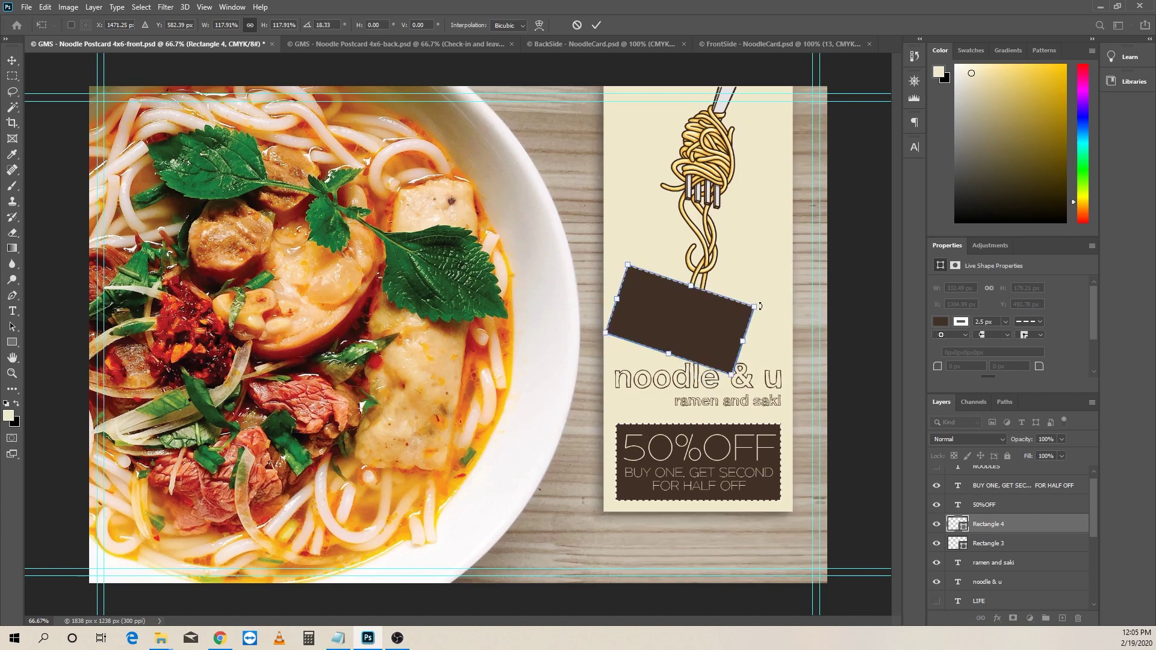
key(ctrl+z)
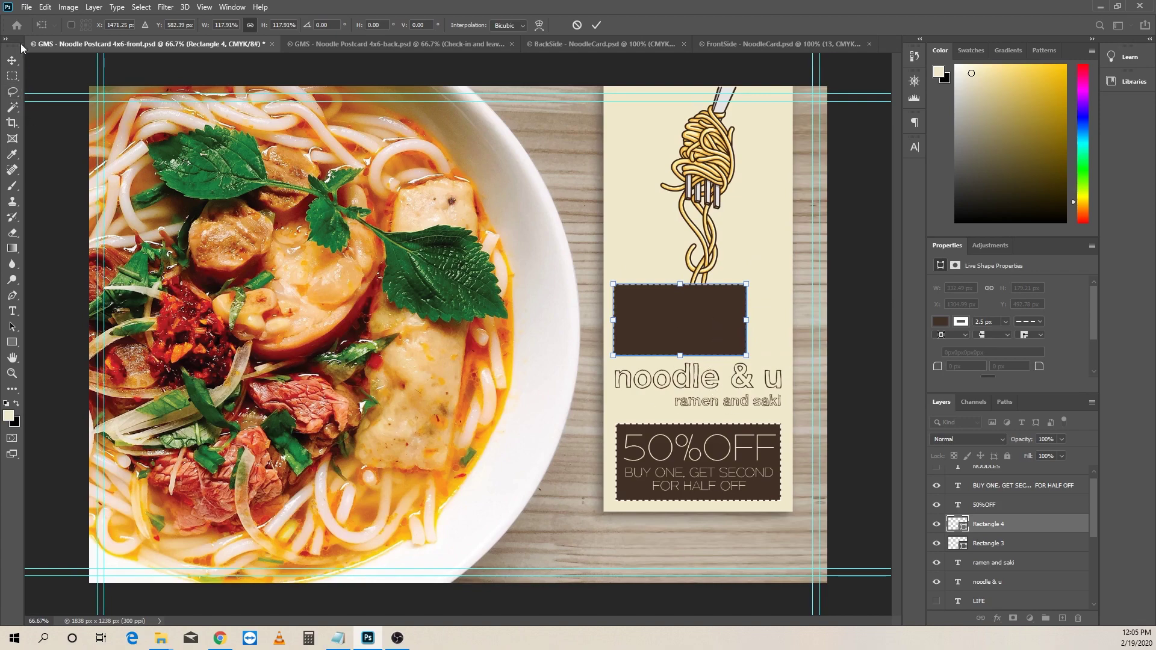
click(12, 62)
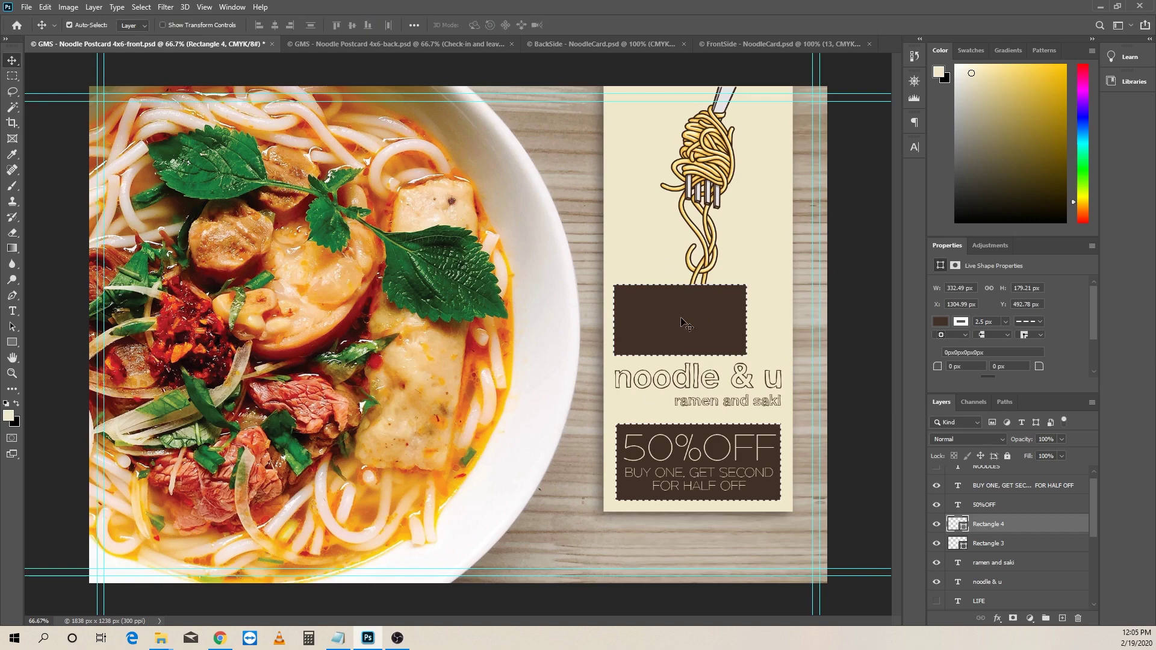
Hide the demonstration rectangle above the "noodle & u" title and delete its layer.
click(936, 524)
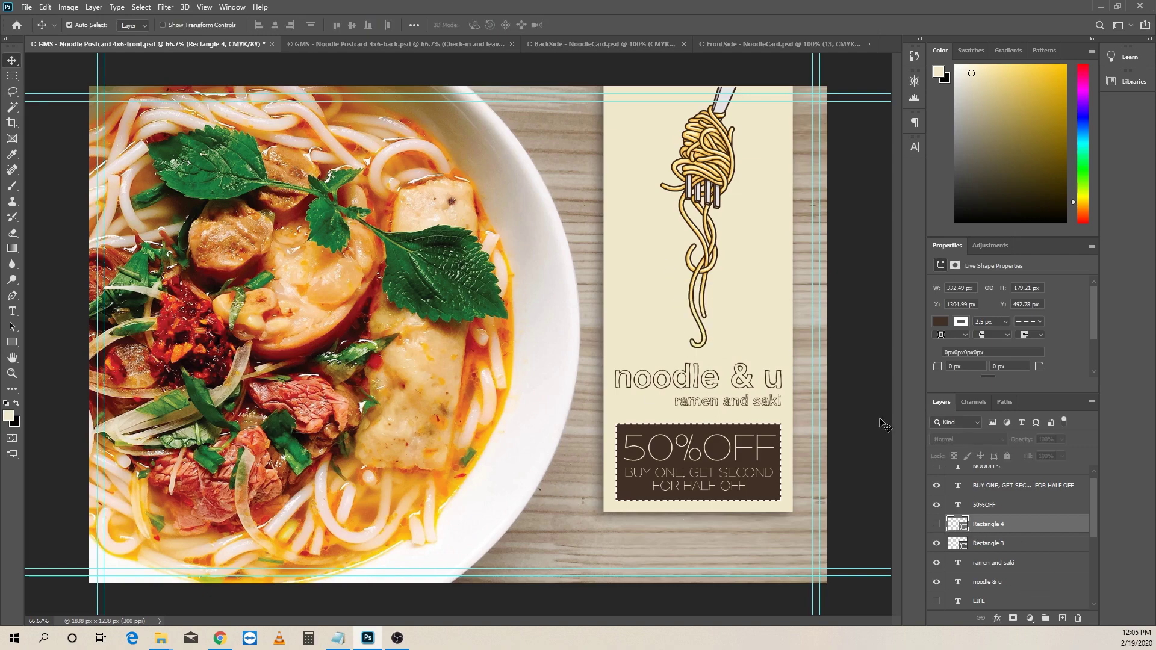
drag(1033, 525, 1078, 619)
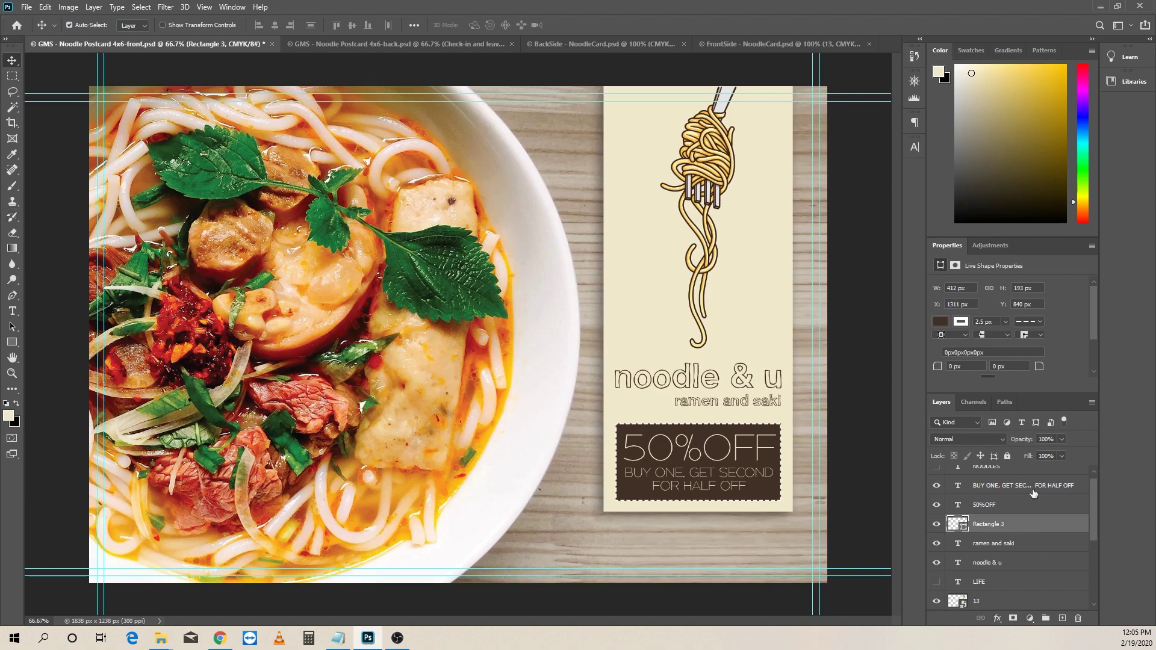
Isolate the Background layer to examine the template's cut line, safety line and bleed notes, and bring the design layers back.
drag(1093, 510, 1088, 619)
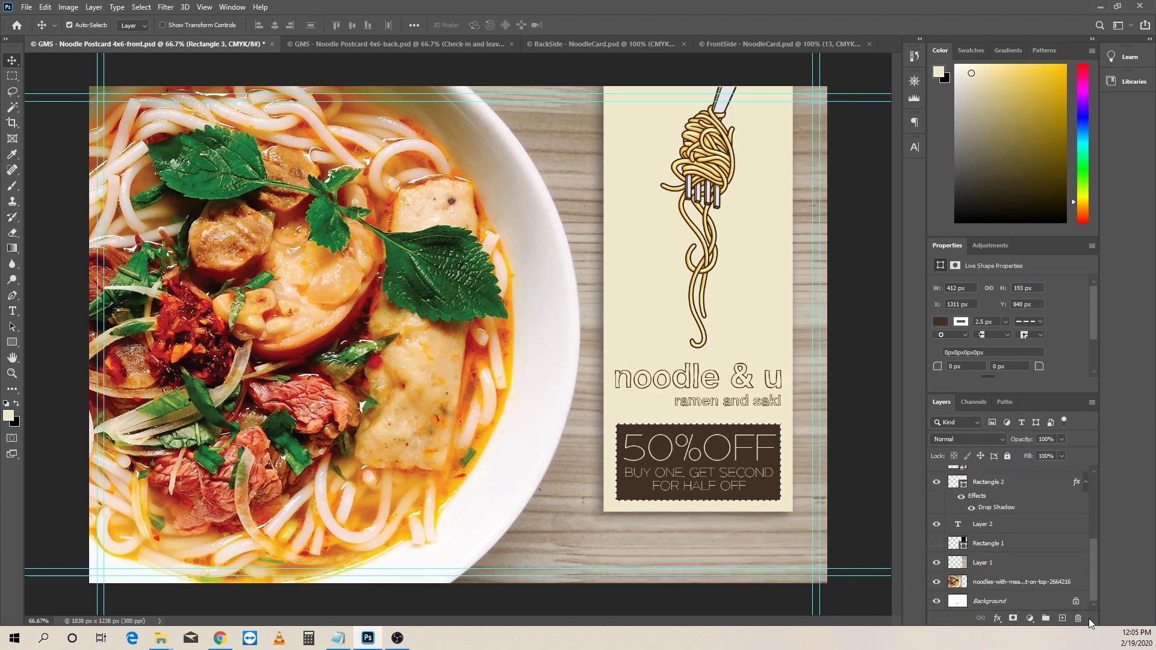
alt+click(936, 601)
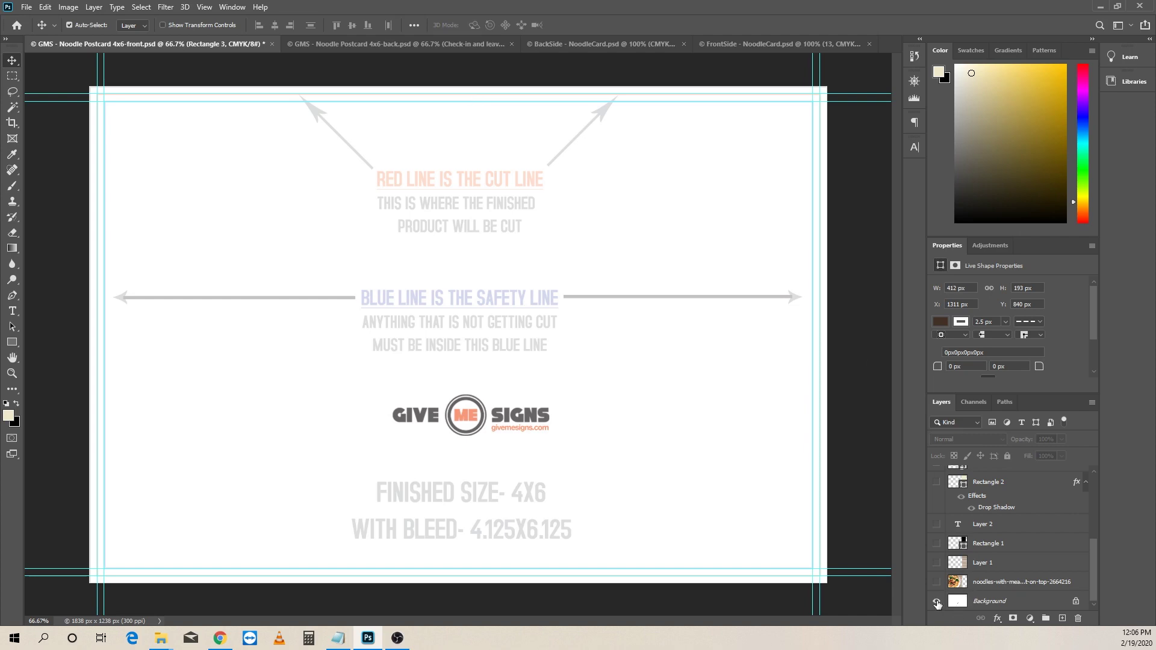
alt+click(936, 603)
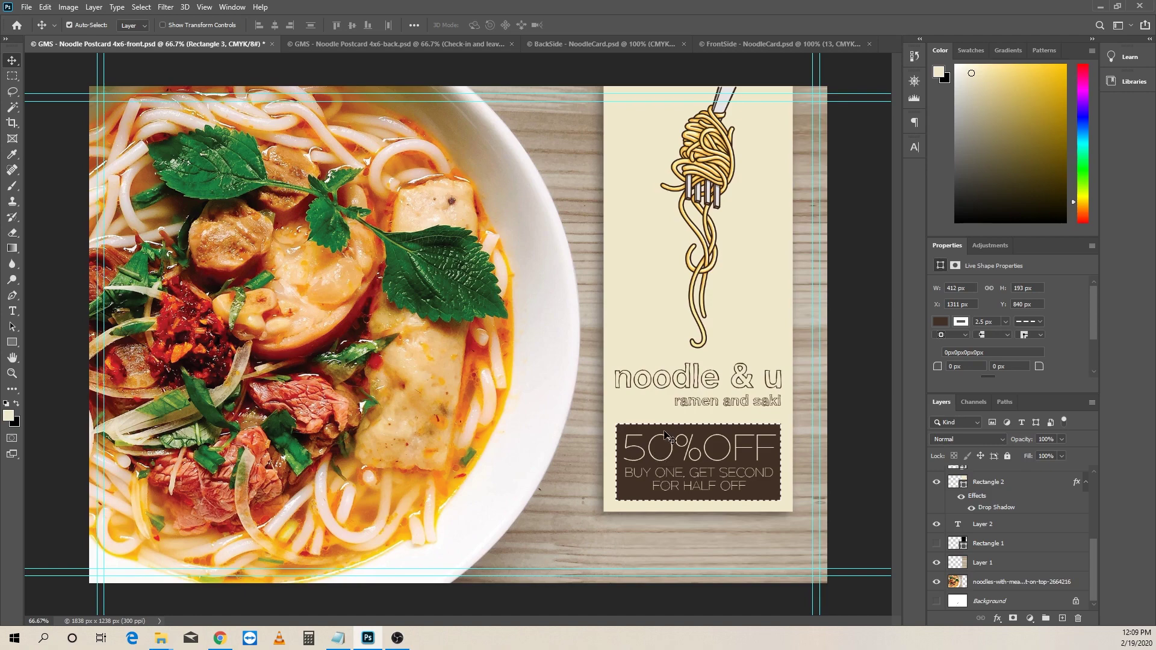
Compare the front and back postcard designs, ending with the white mailing box on the back selected.
click(337, 44)
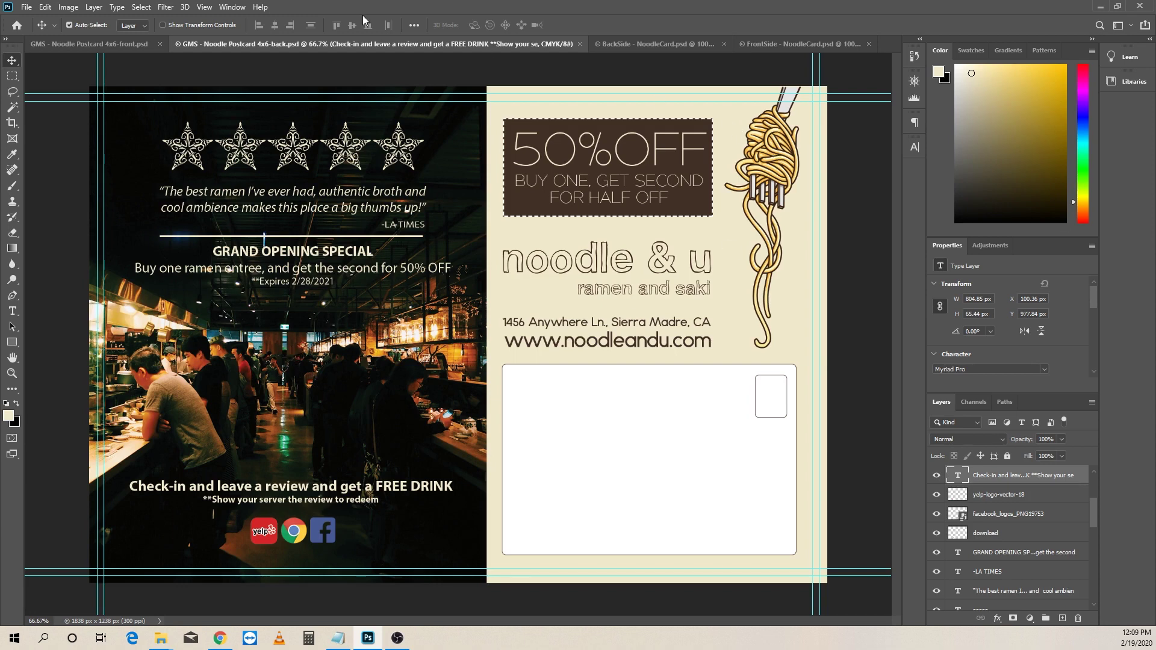
click(104, 48)
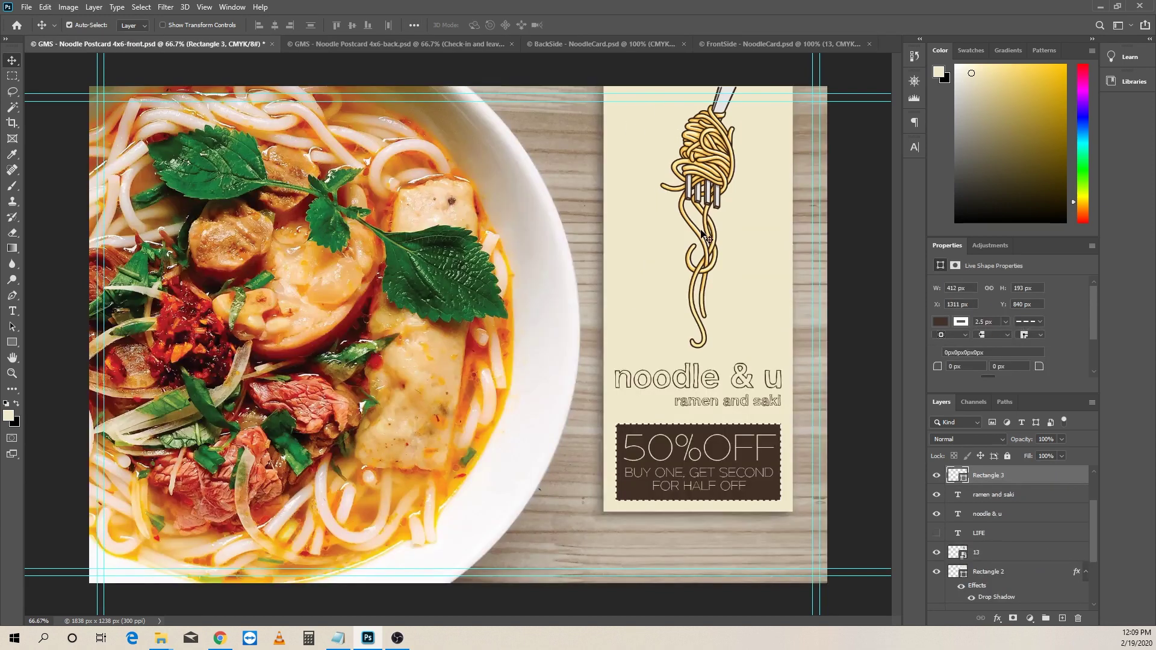
click(370, 46)
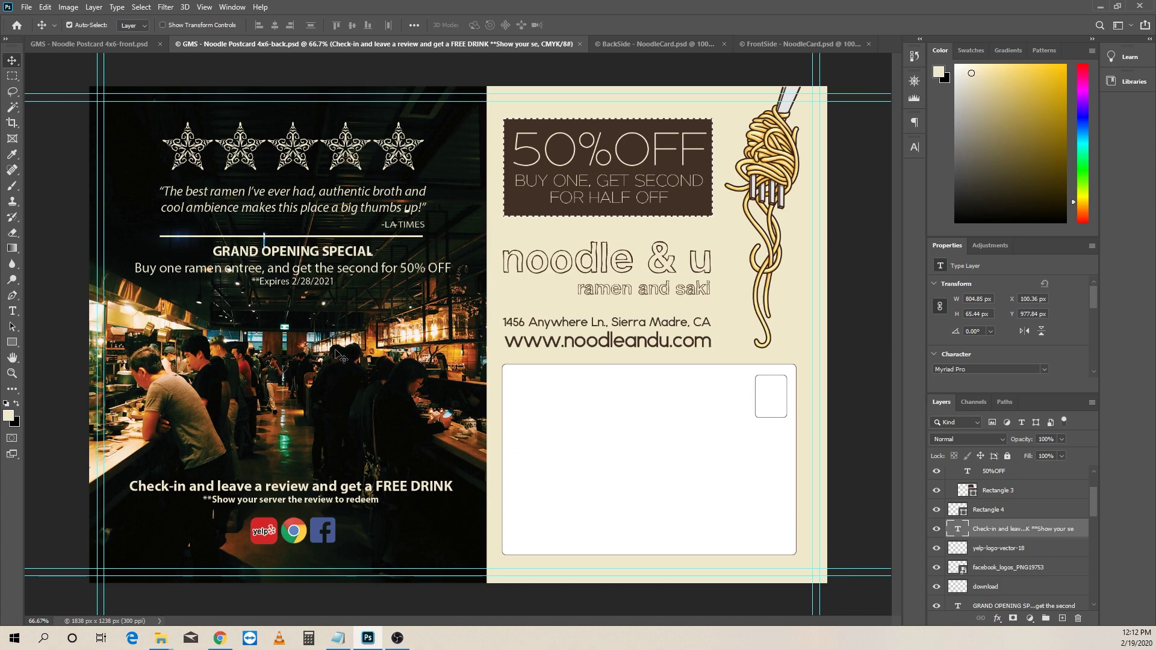
click(108, 40)
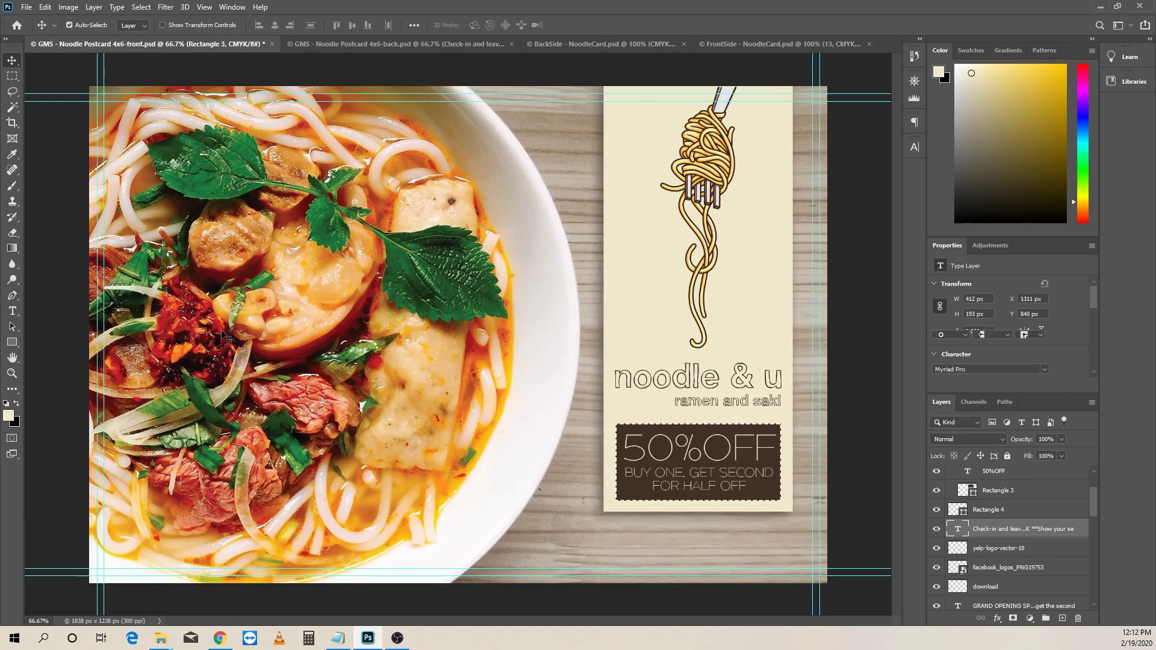
click(415, 41)
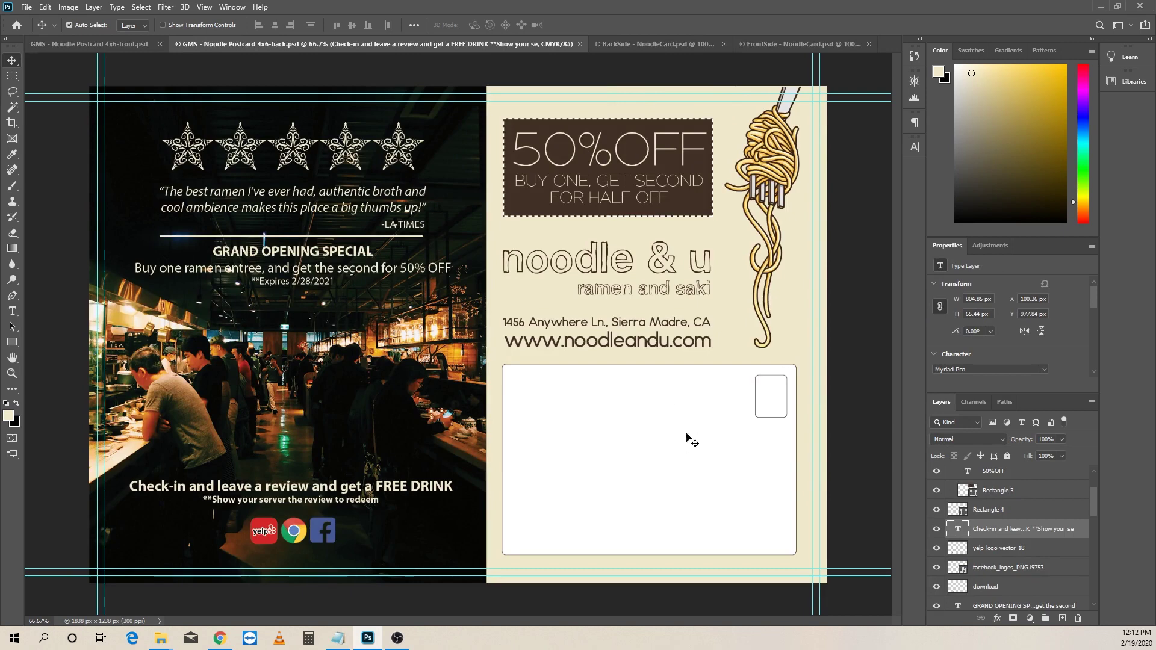
click(688, 423)
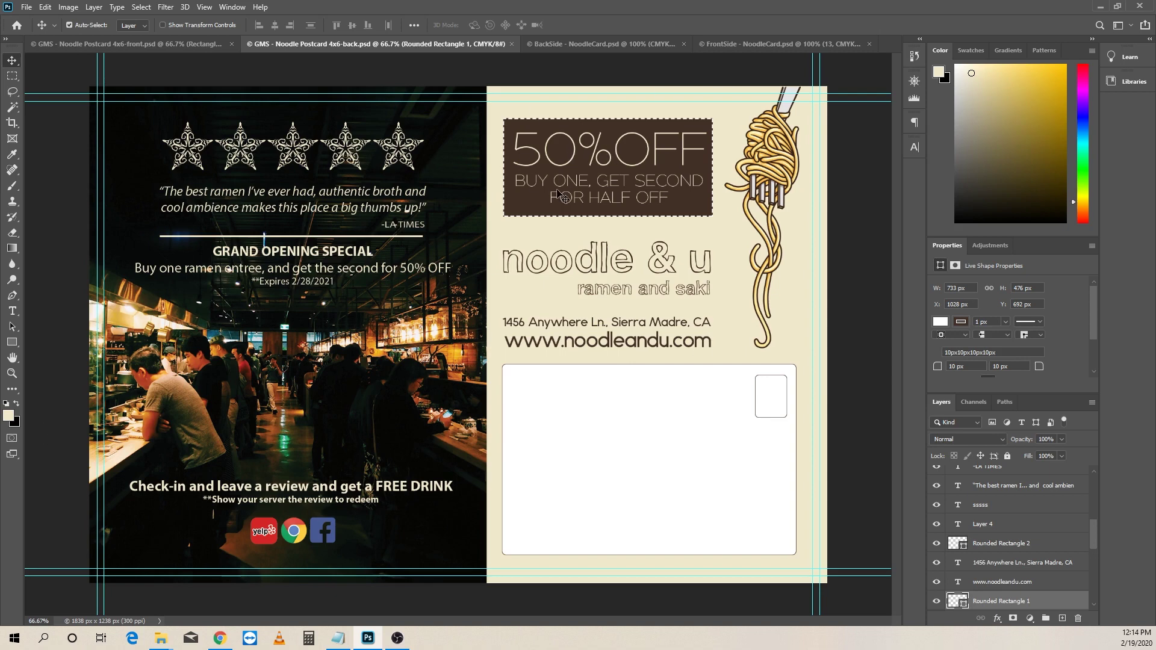
Compare both postcard sides with the noodle business card files for consistent branding, returning to the front postcard.
click(125, 44)
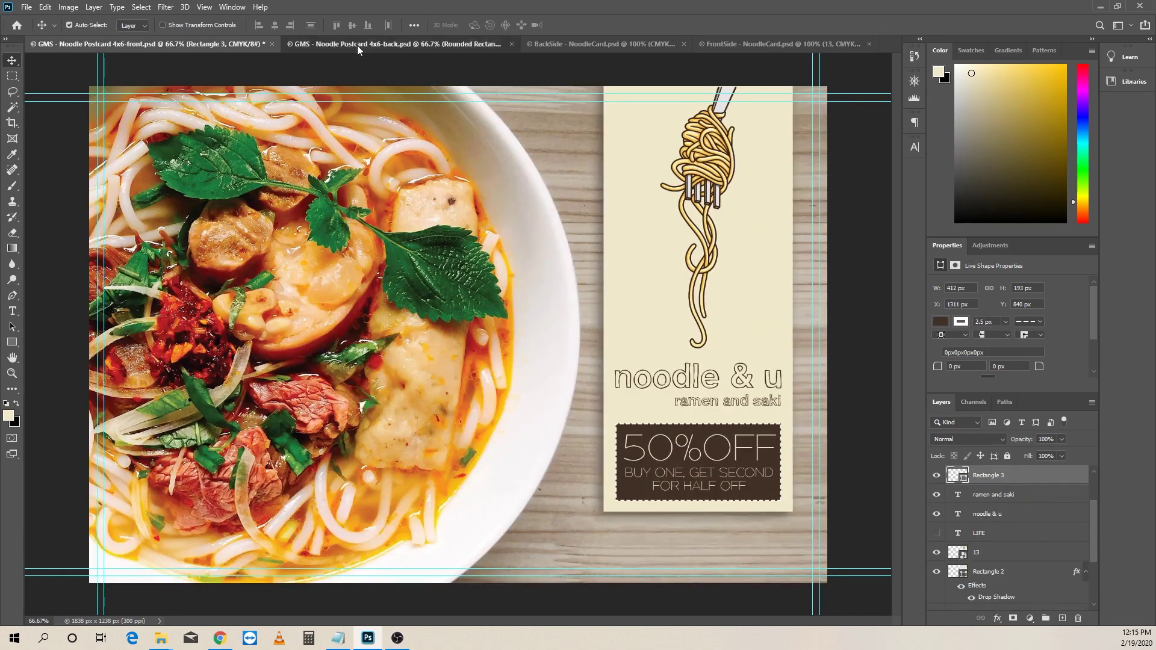
click(357, 44)
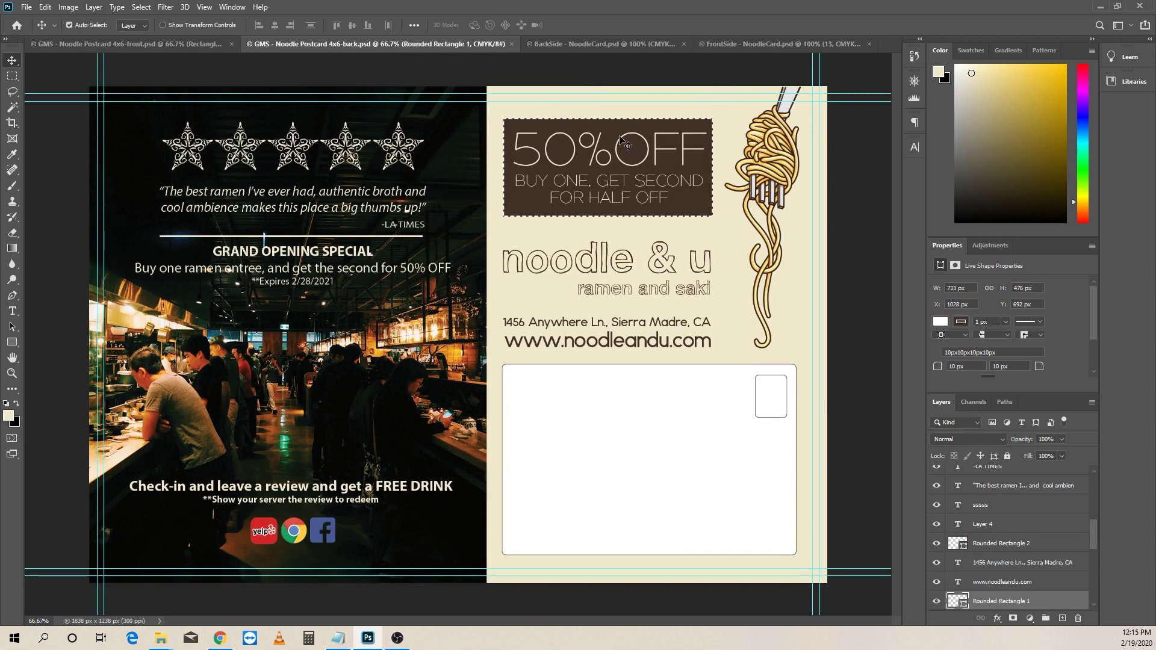
click(142, 43)
click(574, 45)
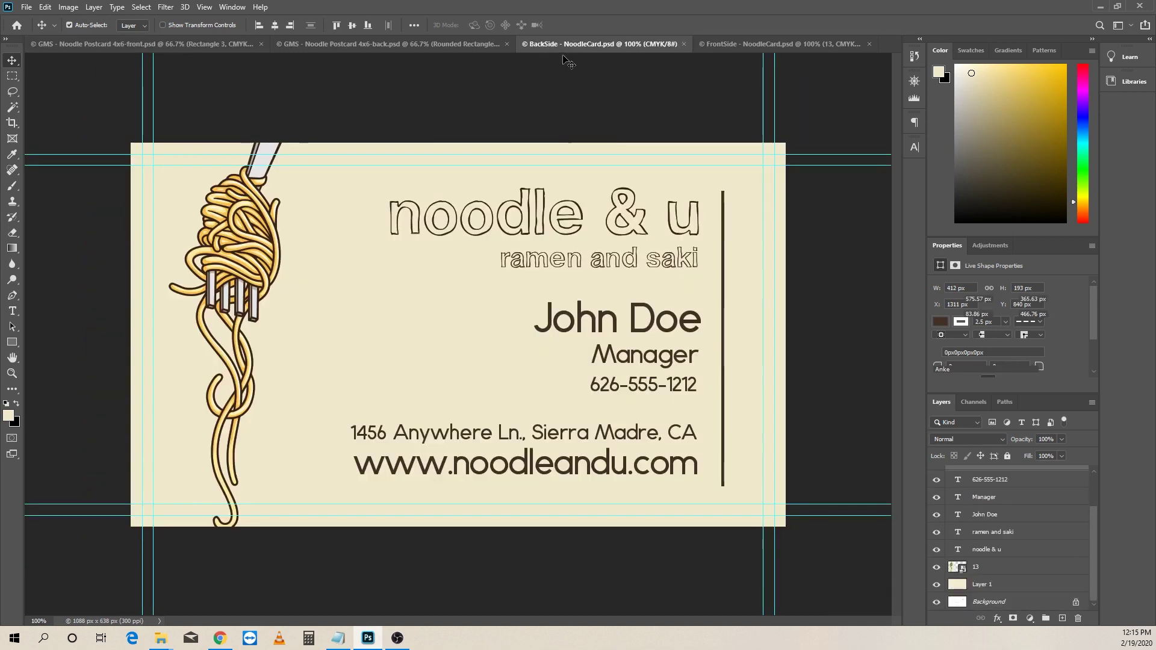
click(777, 45)
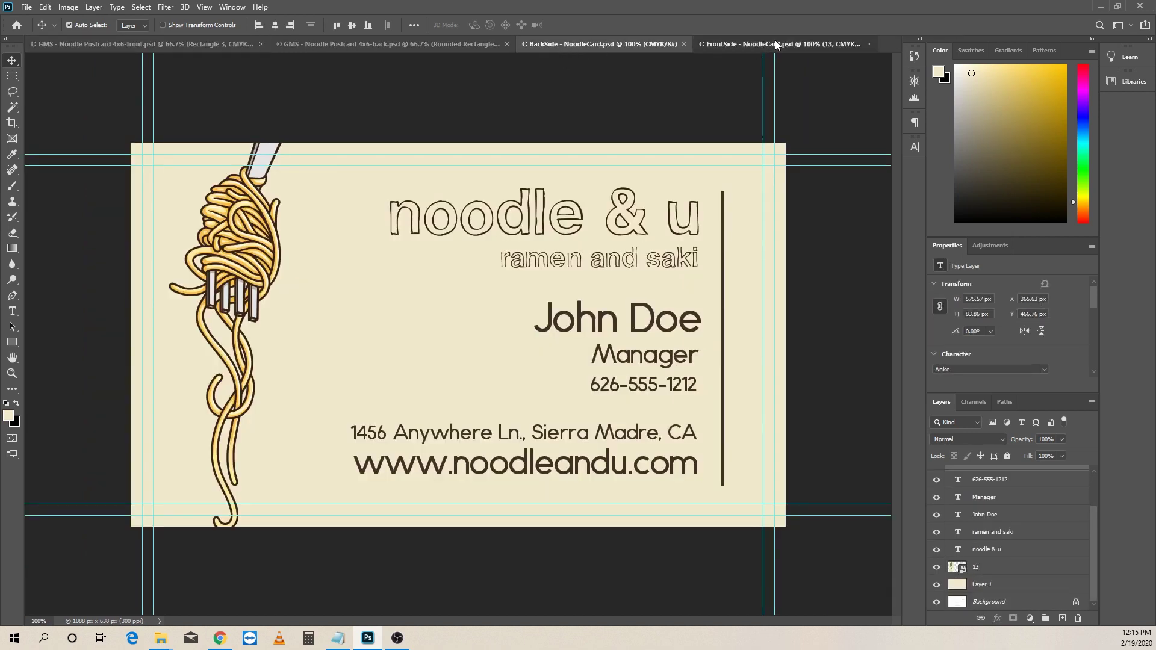
click(617, 44)
click(400, 45)
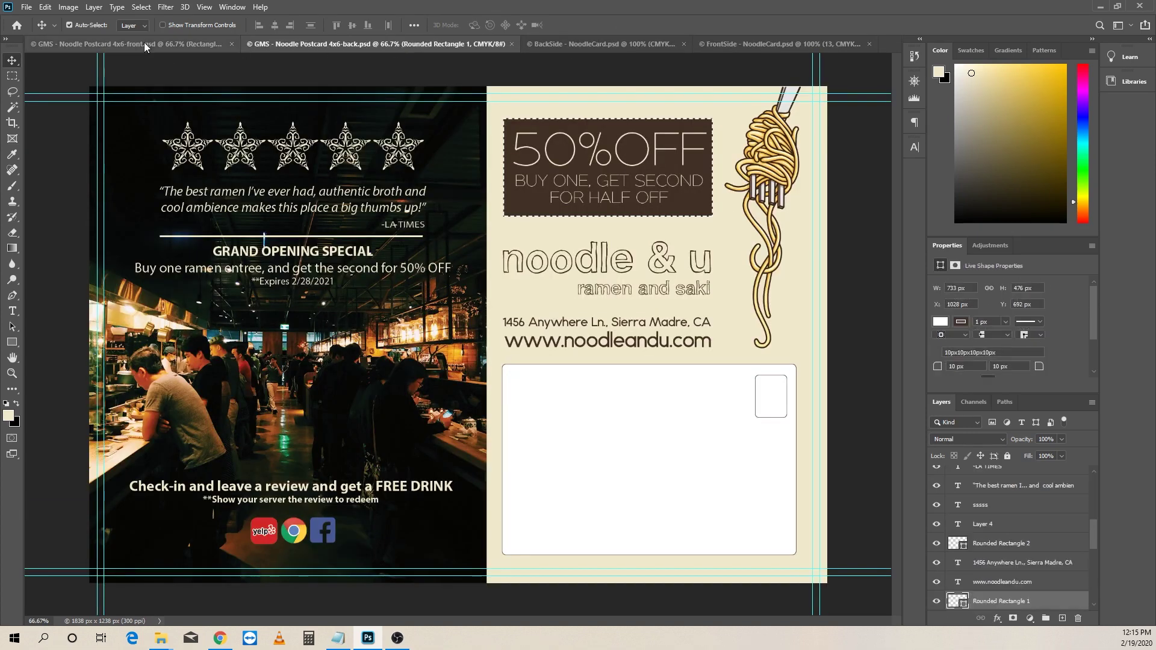
click(143, 43)
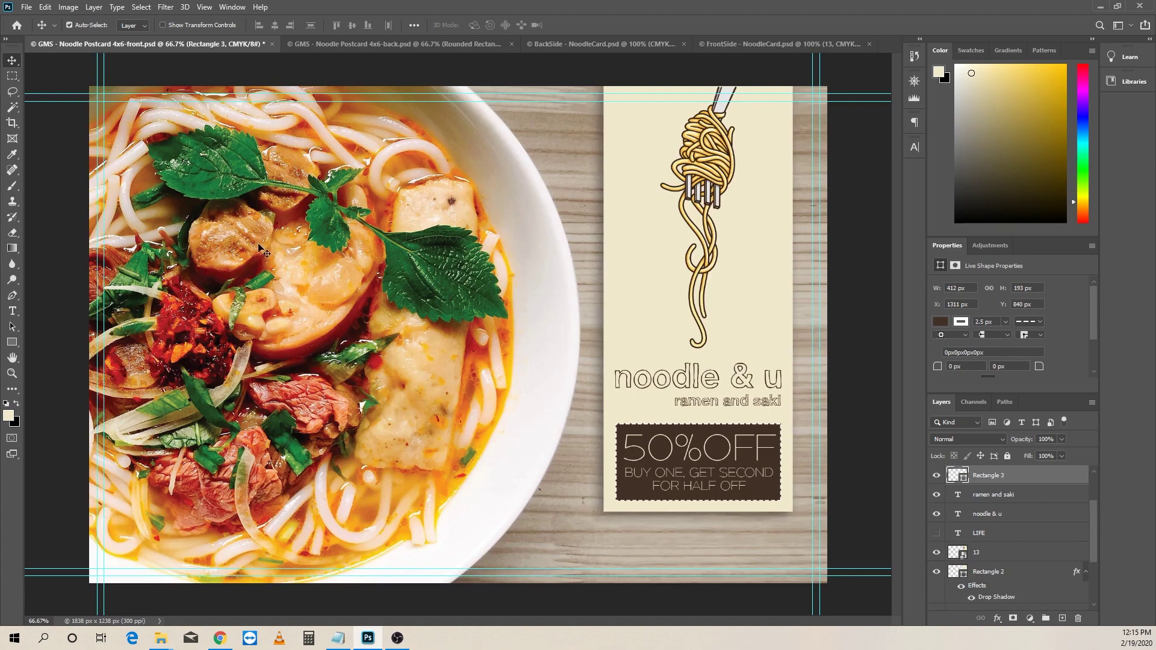
Examine the Drop Shadow settings of the cream panel on the front postcard and turn the shadow's visibility back on.
click(633, 182)
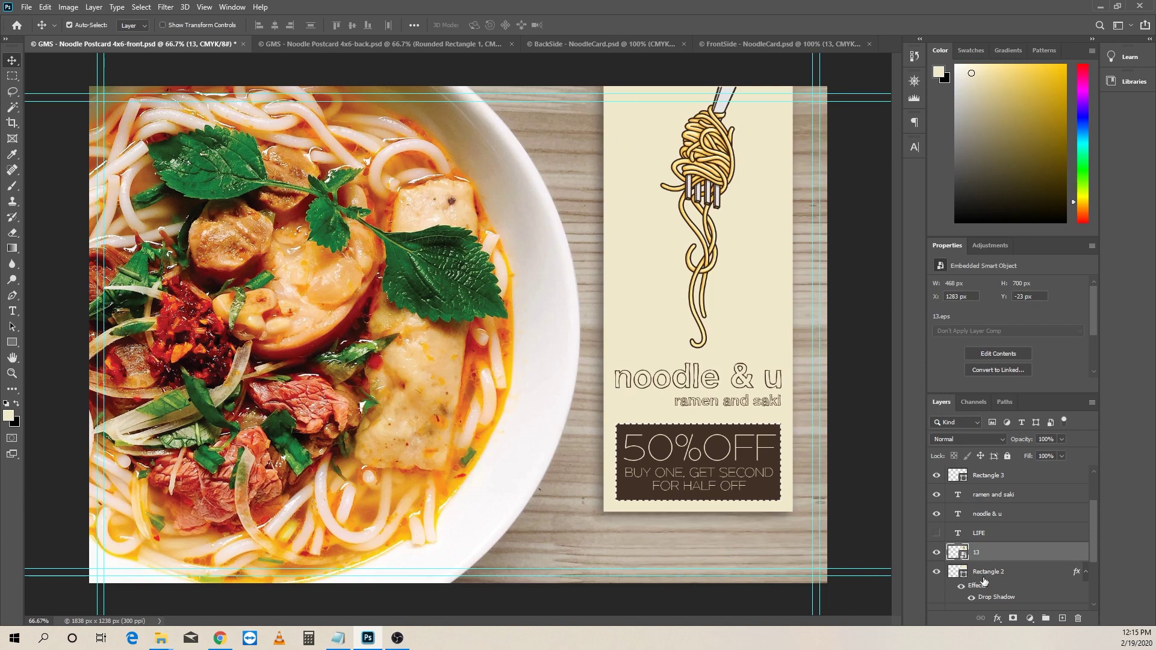
click(615, 510)
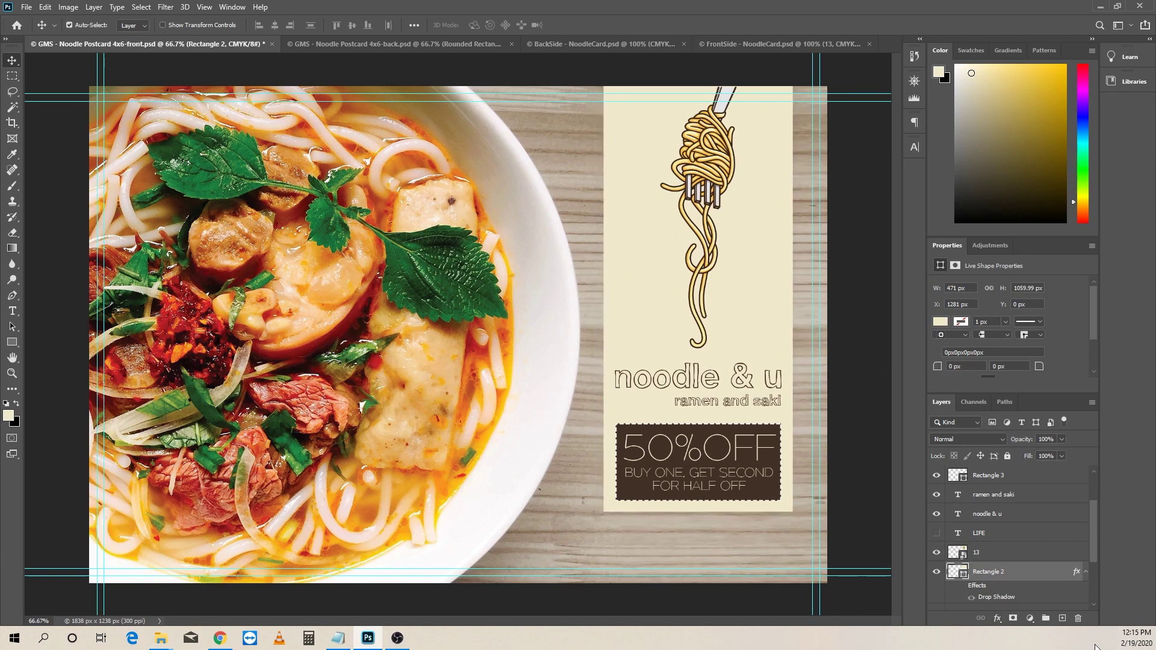
click(997, 619)
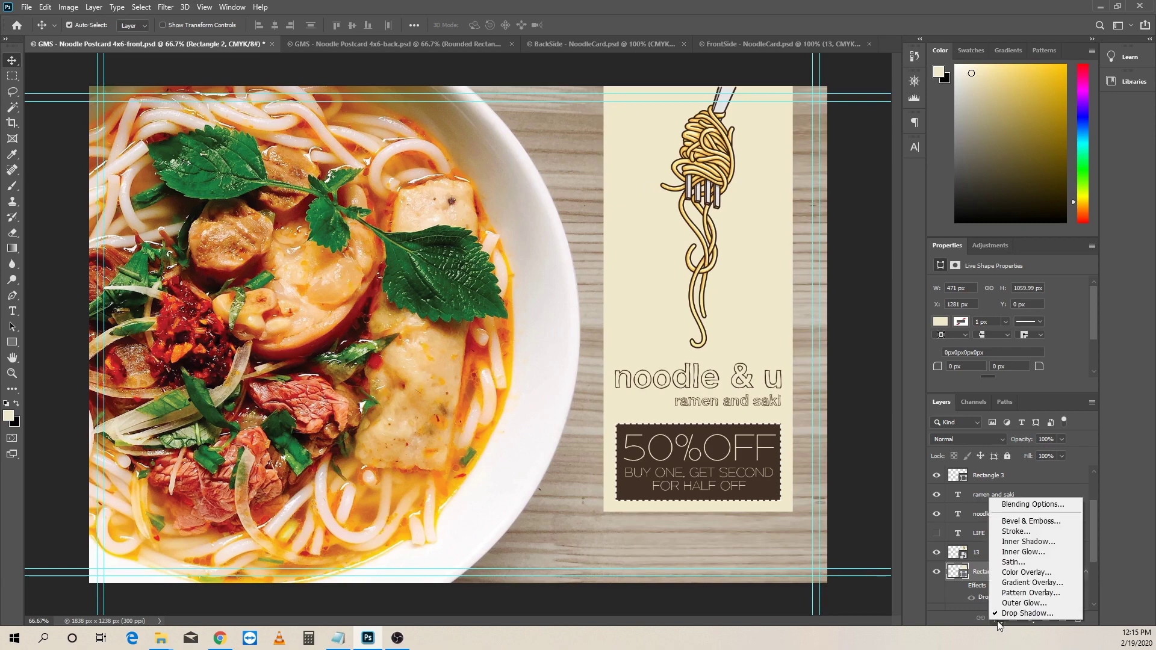
click(1018, 614)
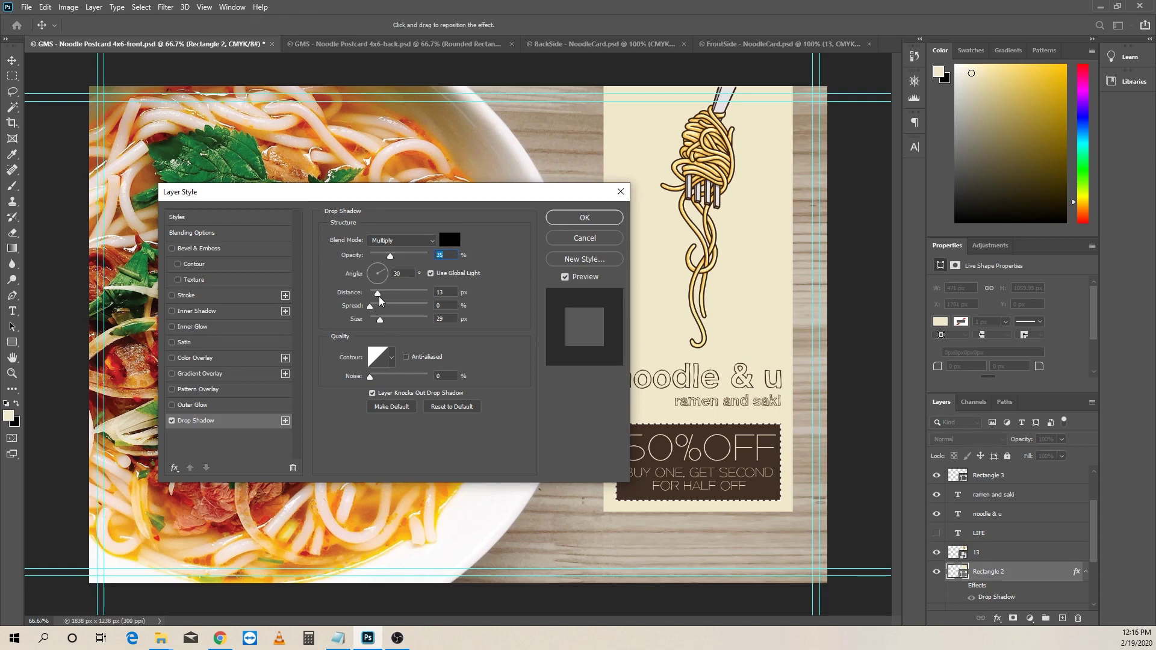
click(588, 219)
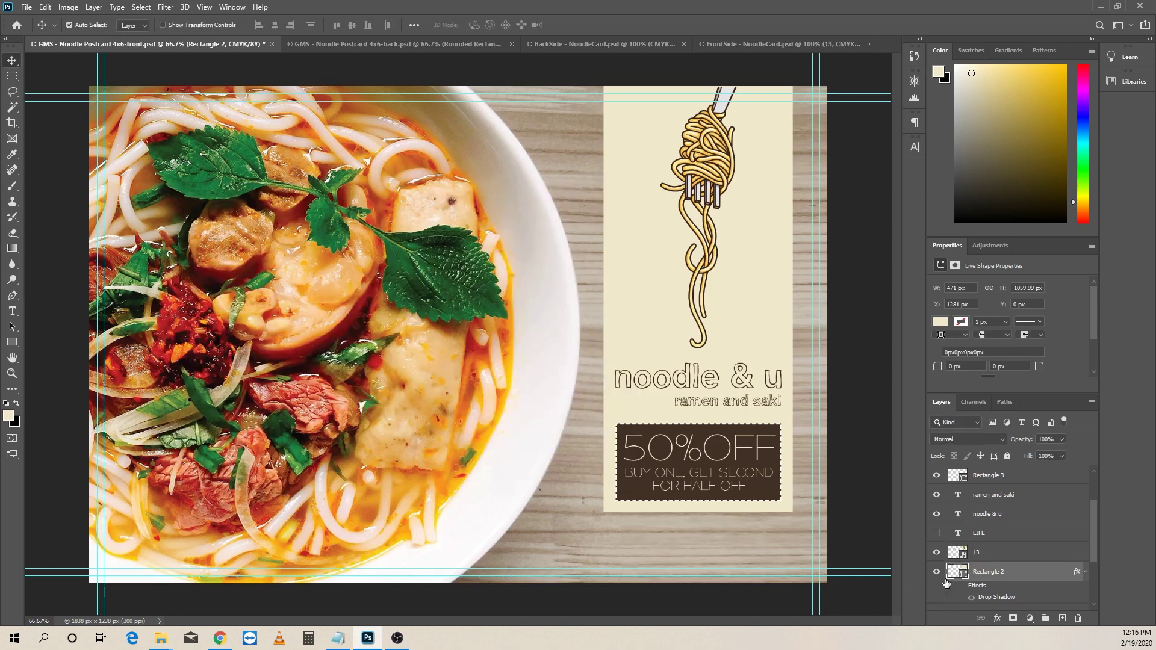
click(971, 597)
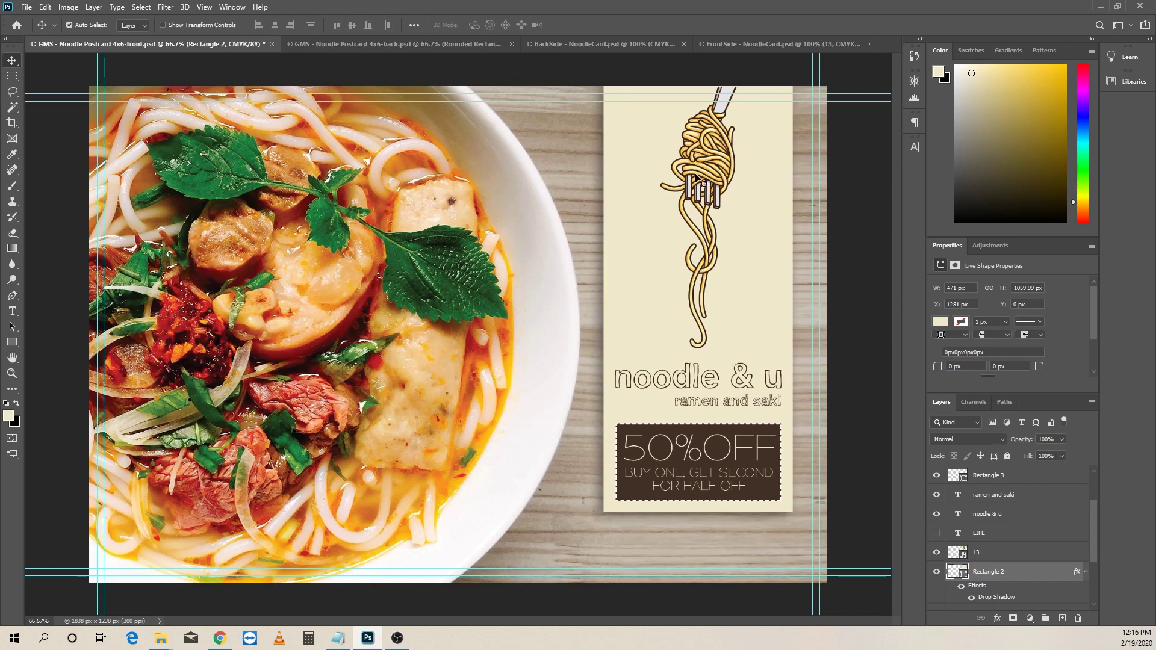
Select the five-star rating text on the back postcard and examine its font and character settings.
click(319, 43)
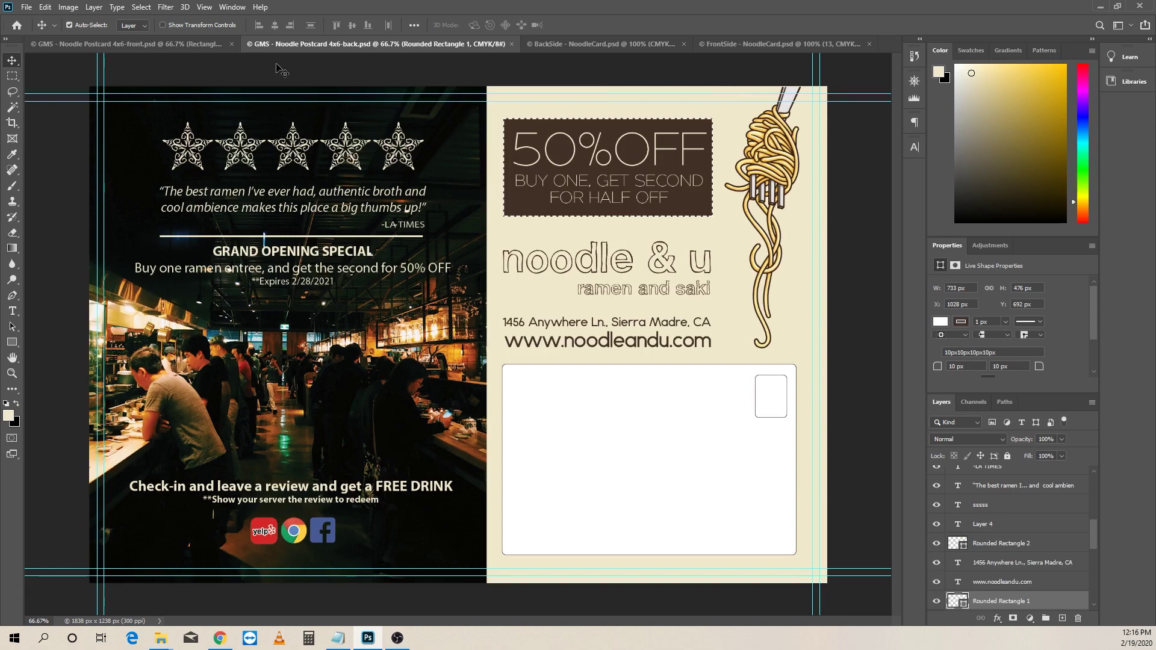
click(305, 145)
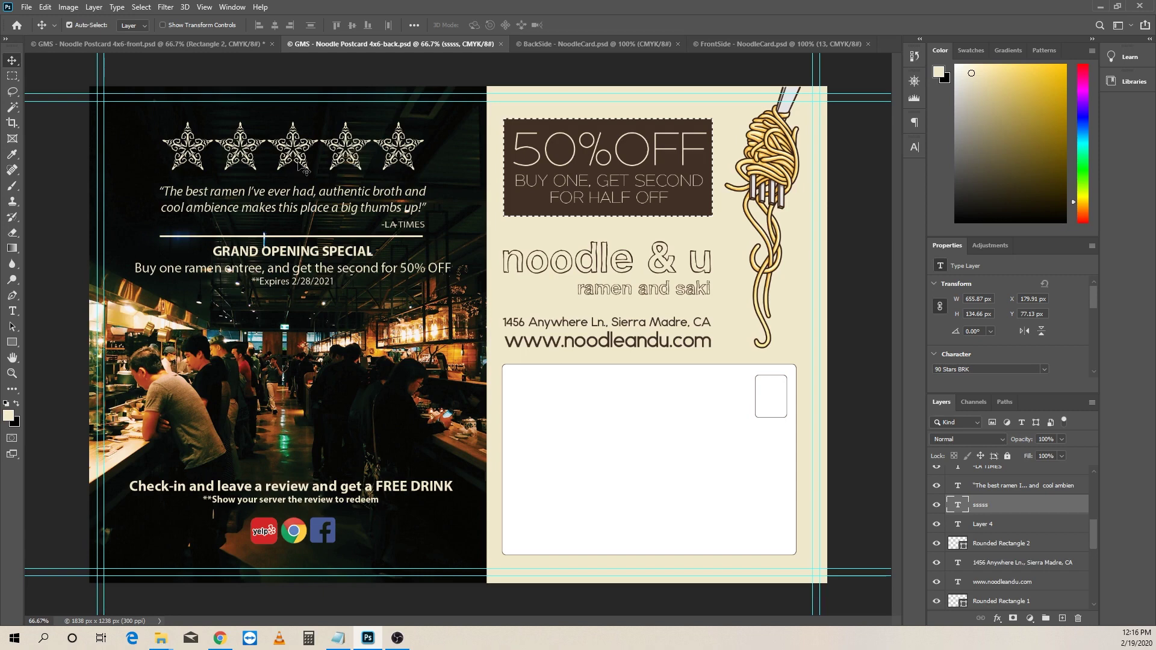
click(914, 148)
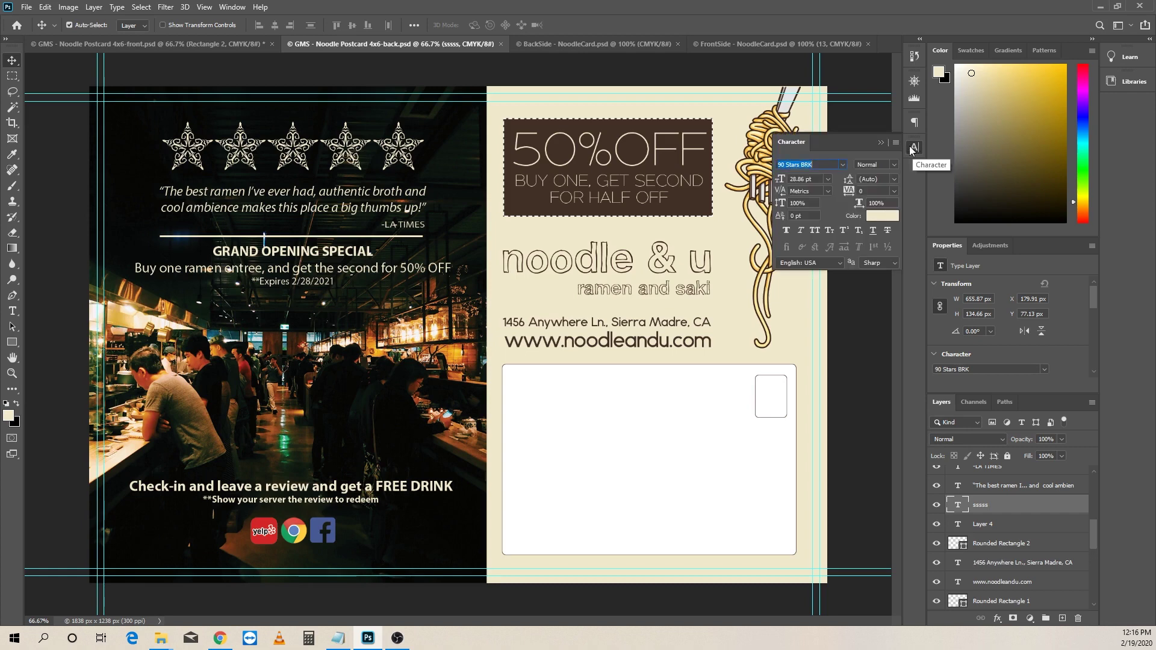
click(879, 142)
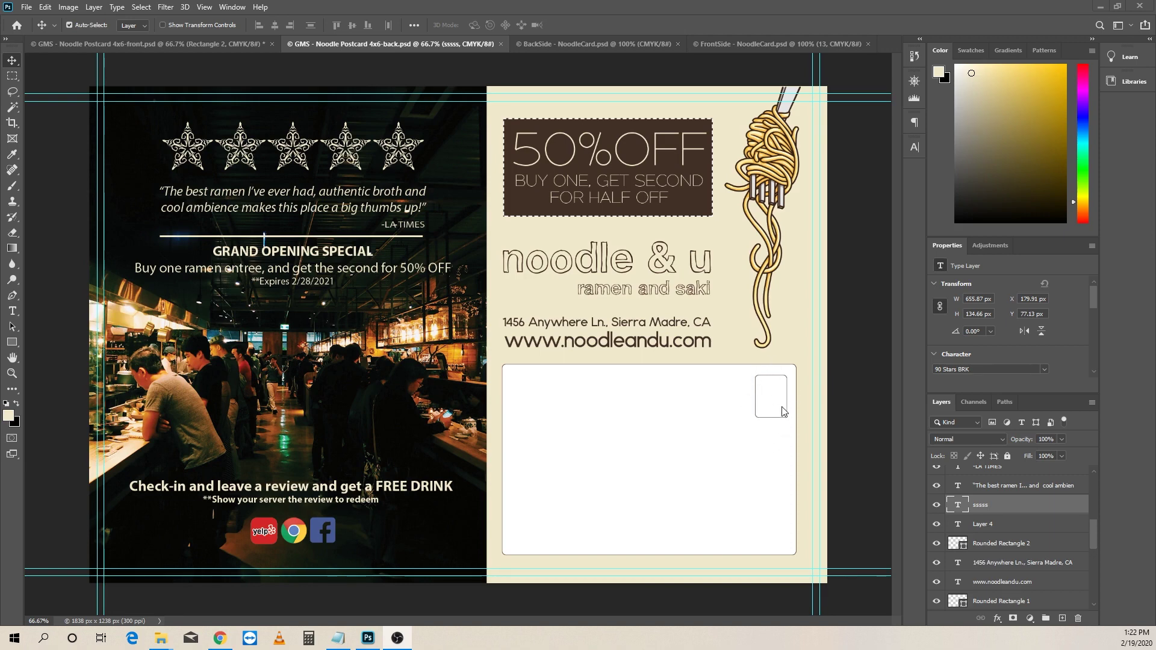
Show the rulers in inches on the back postcard and compare its layout with the front side.
key(ctrl+r)
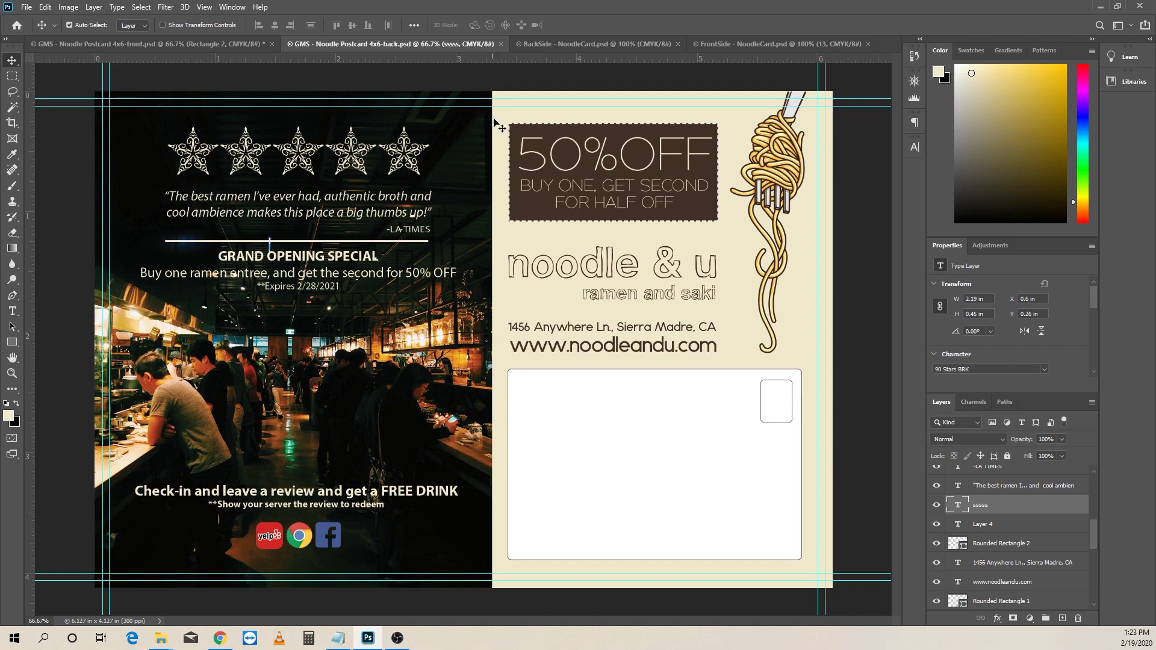
click(210, 44)
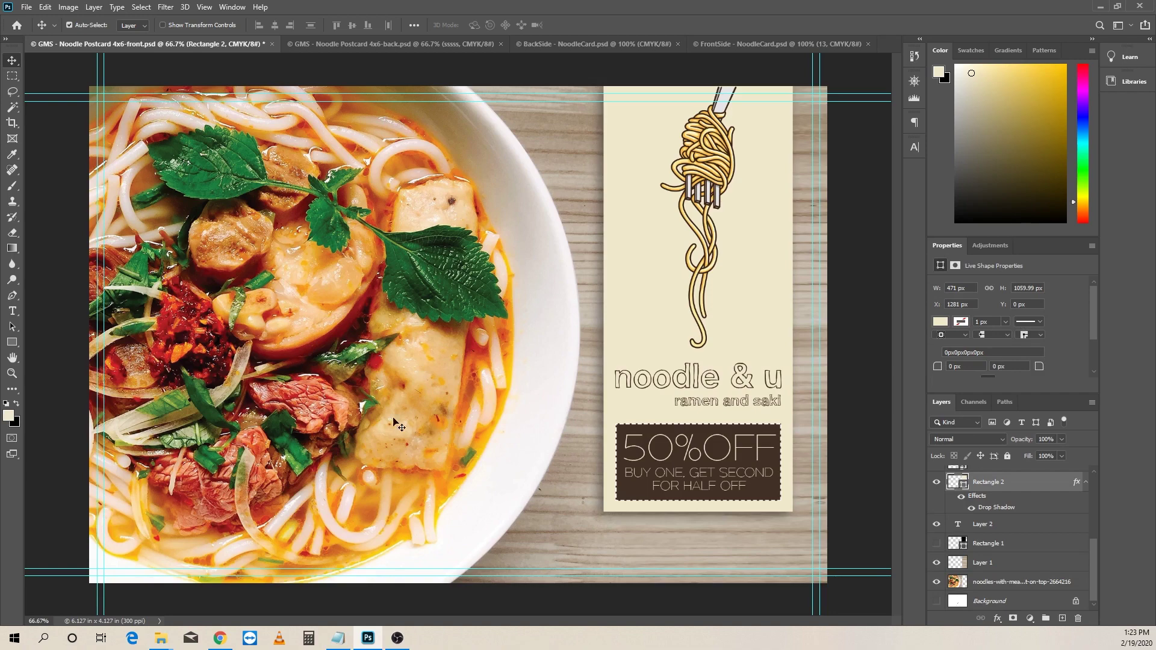
click(400, 44)
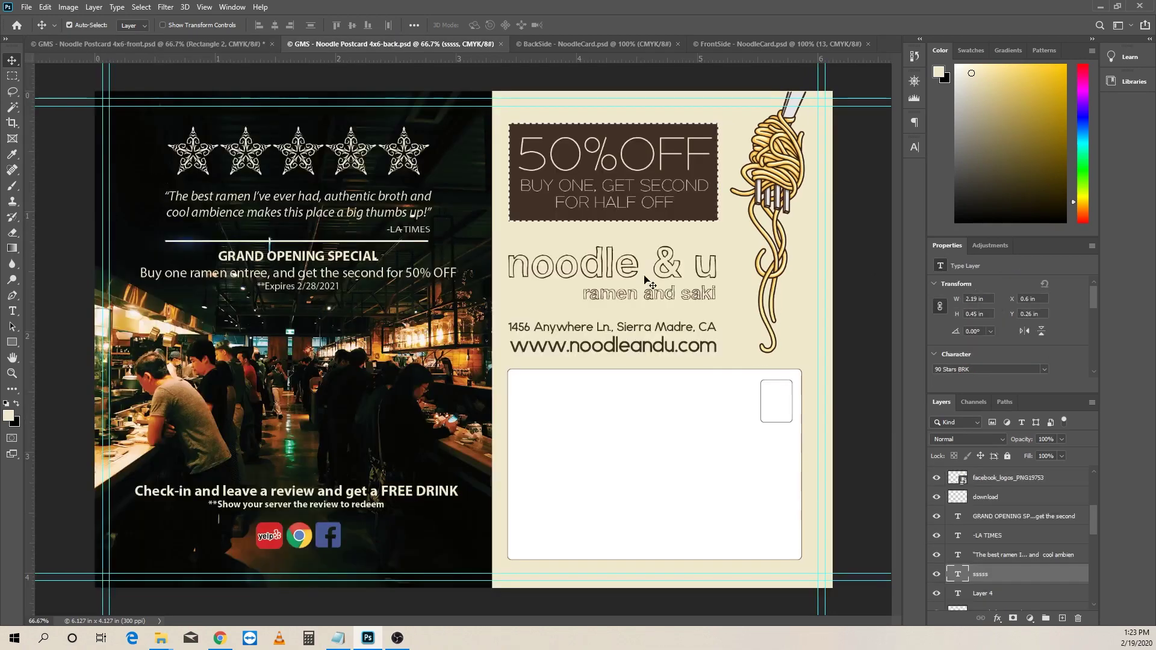